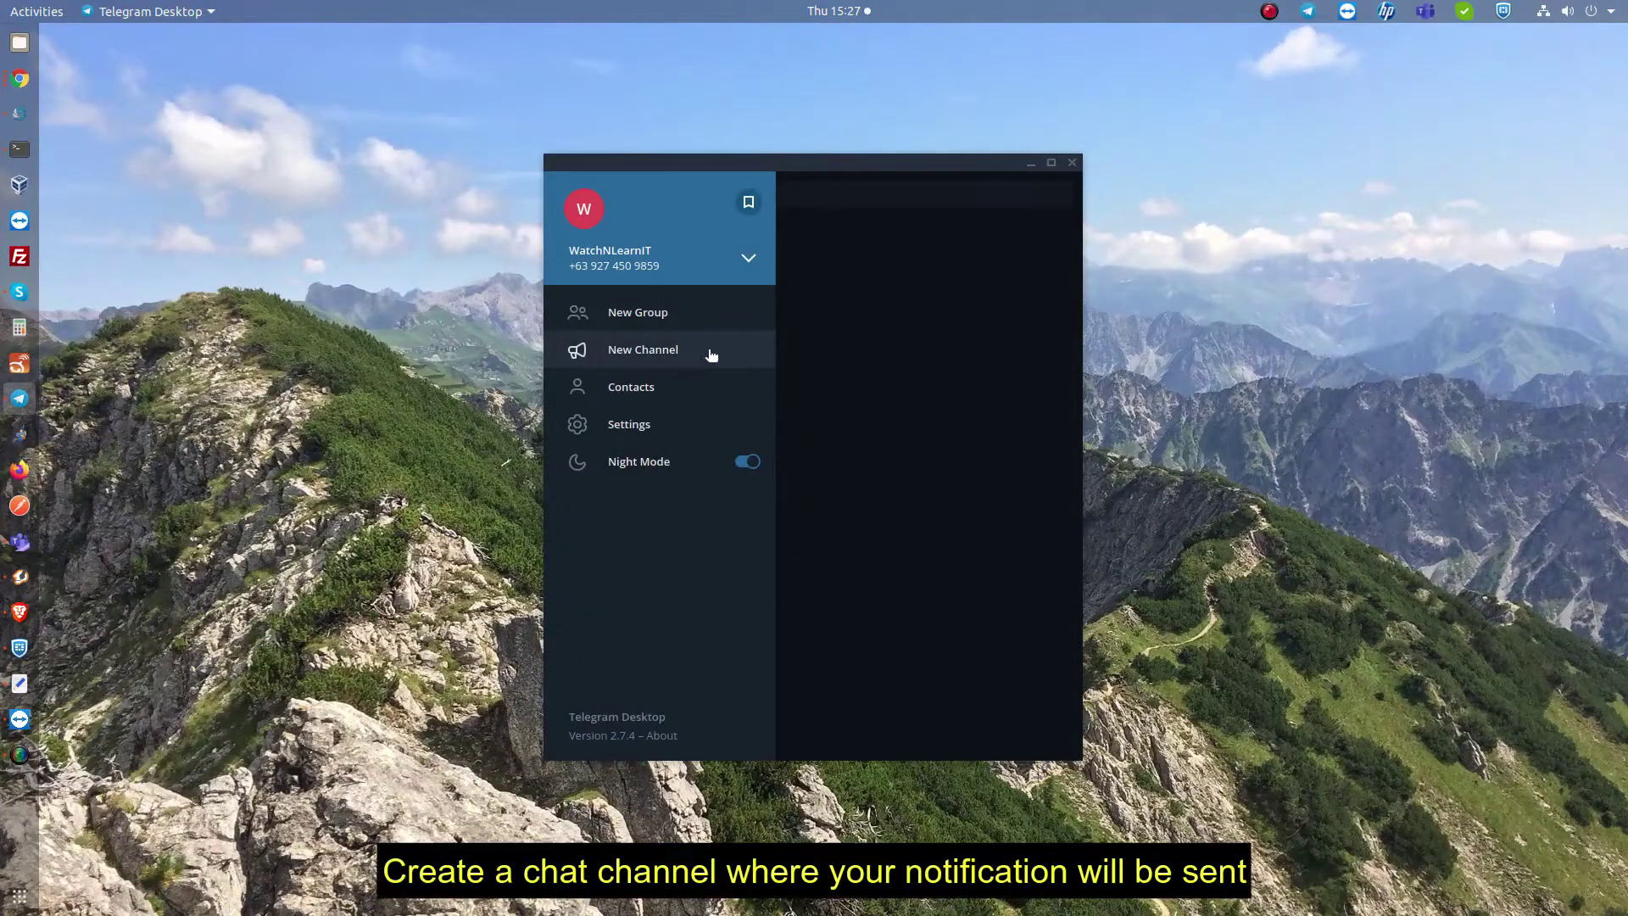
Create a new channel named WatchNLearnIT with no description.
{"action": "left_click", "coordinate": [685, 352]}
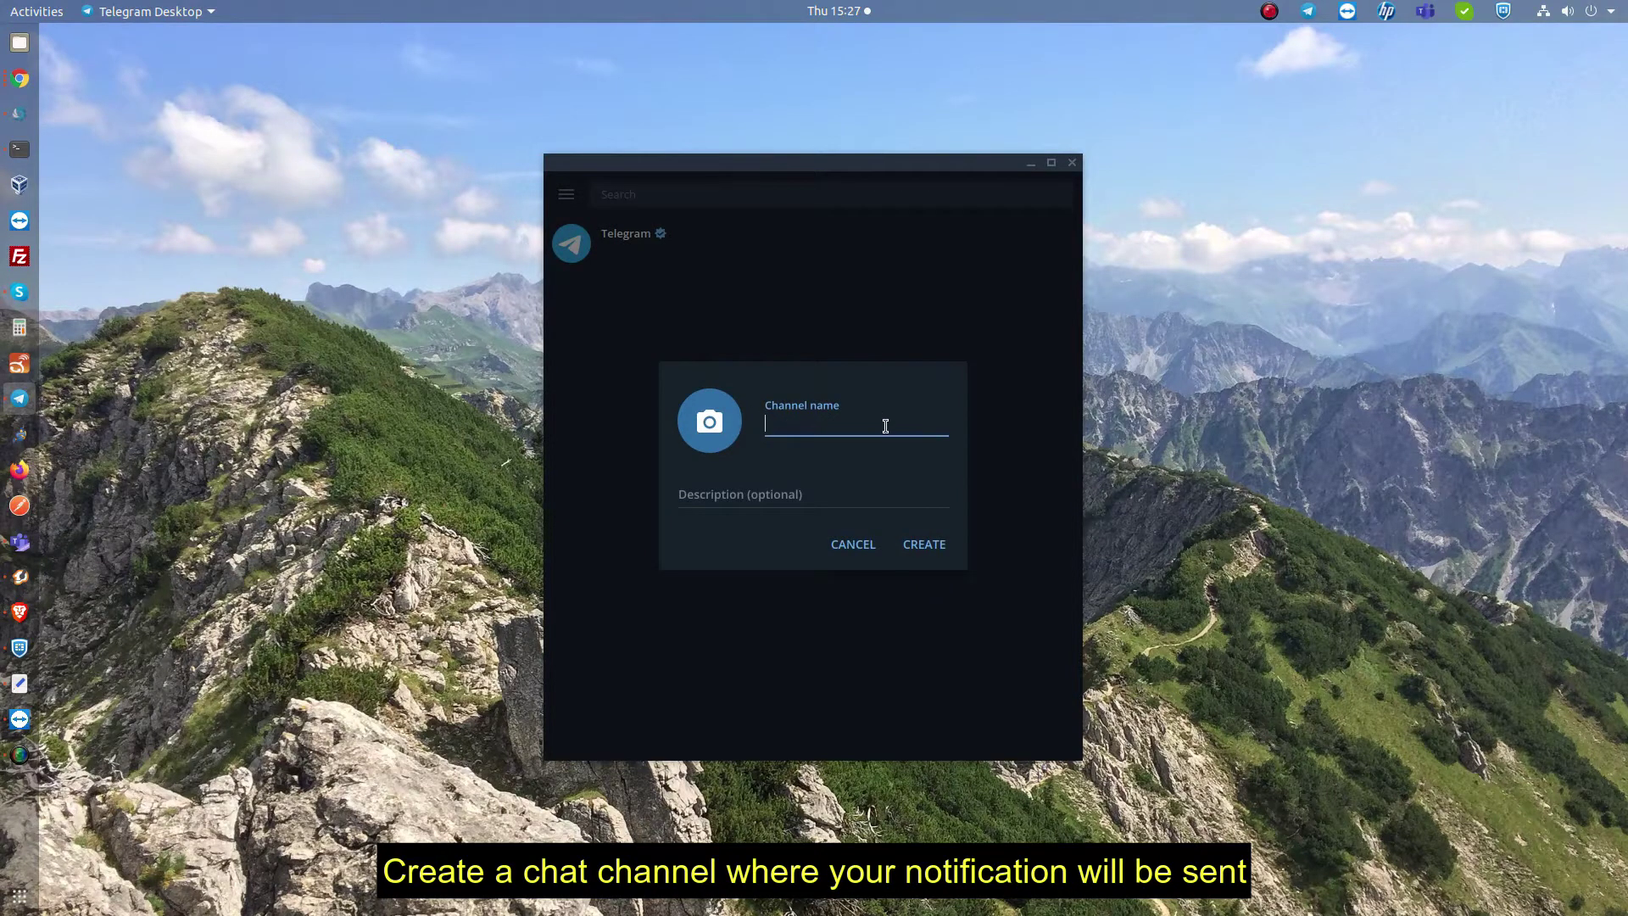
{"action": "type", "text": "Watch"}
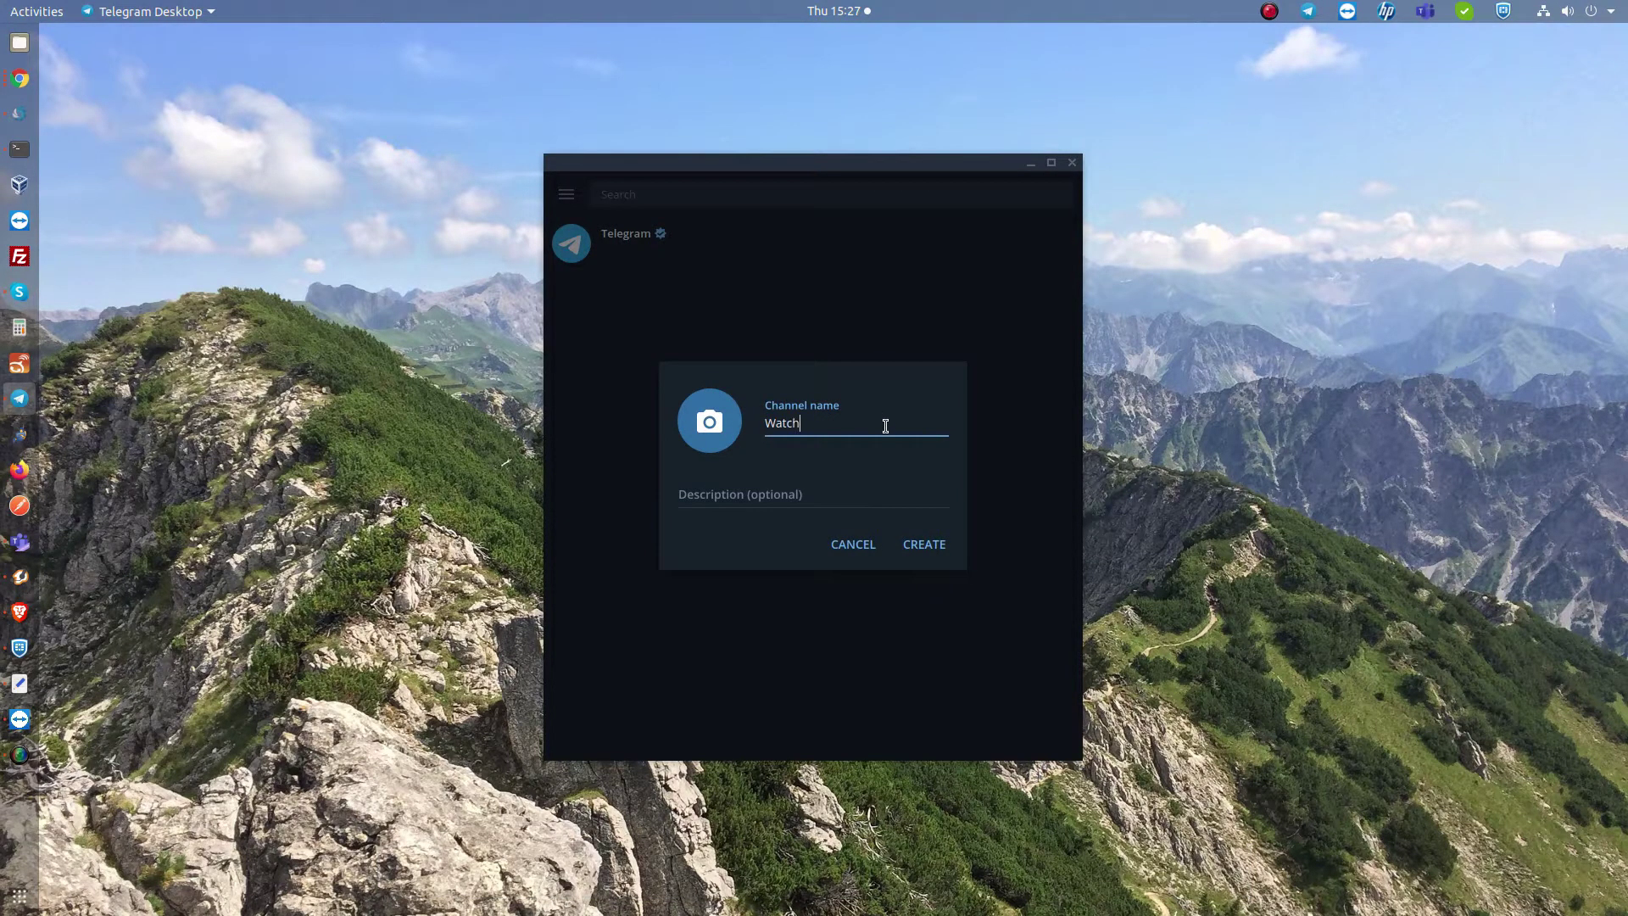
{"action": "type", "text": "NLearnIT"}
{"action": "key", "text": "Tab"}
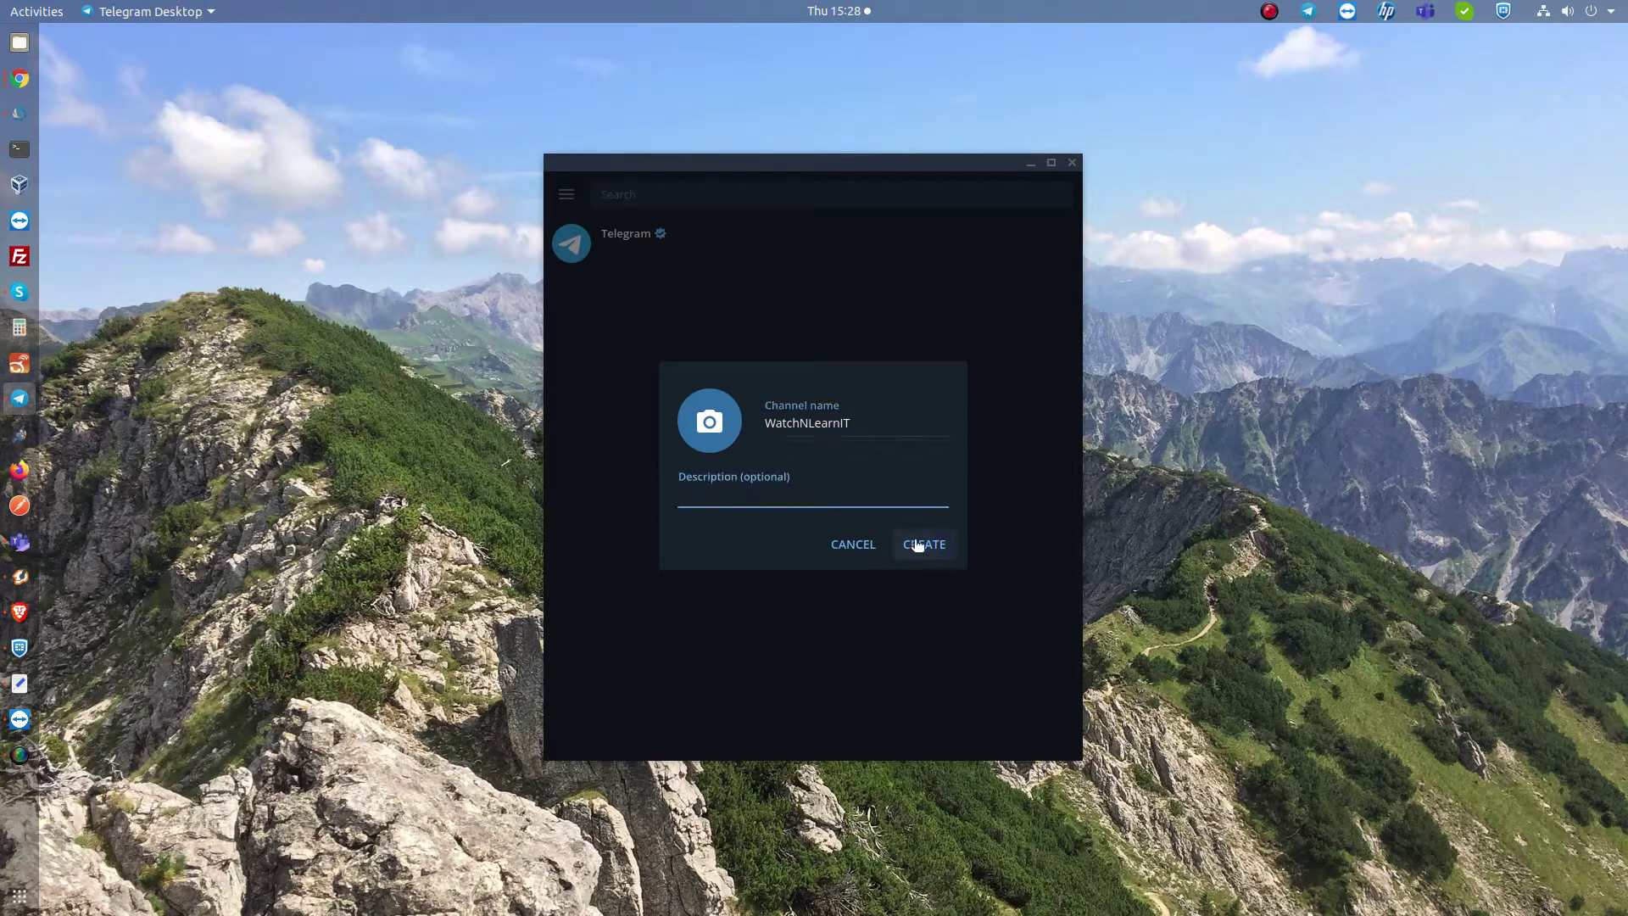
{"action": "left_click", "coordinate": [917, 545]}
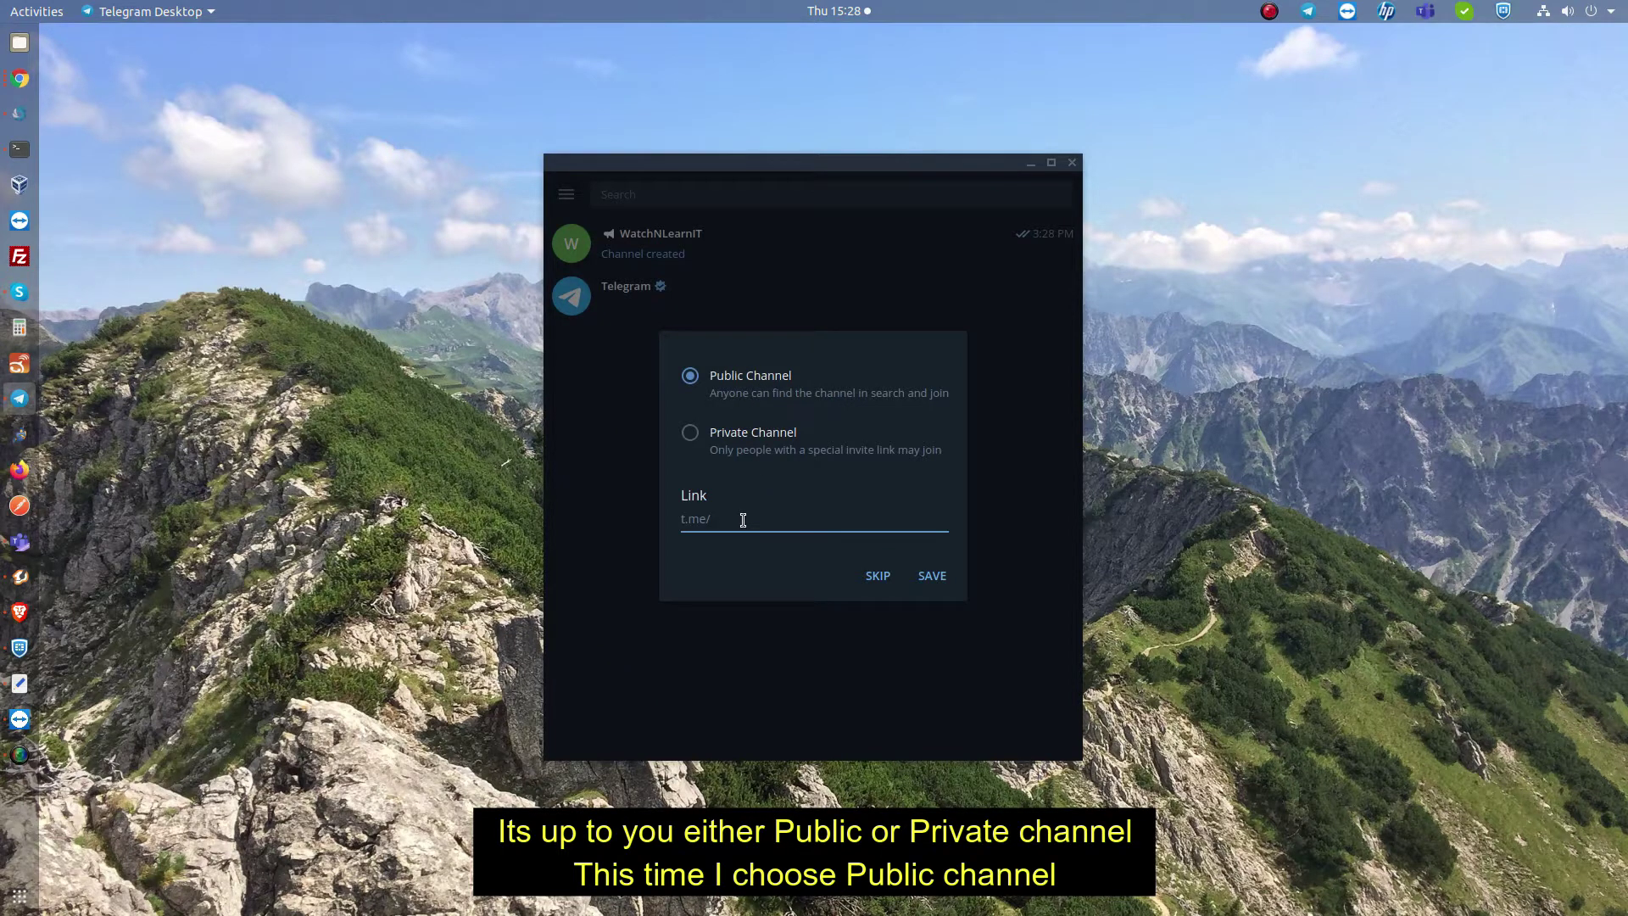
Save the public link t.me/WatchNLearnIT, skip adding members, and go back to the chat list.
{"action": "type", "text": "WatchNLearnIT"}
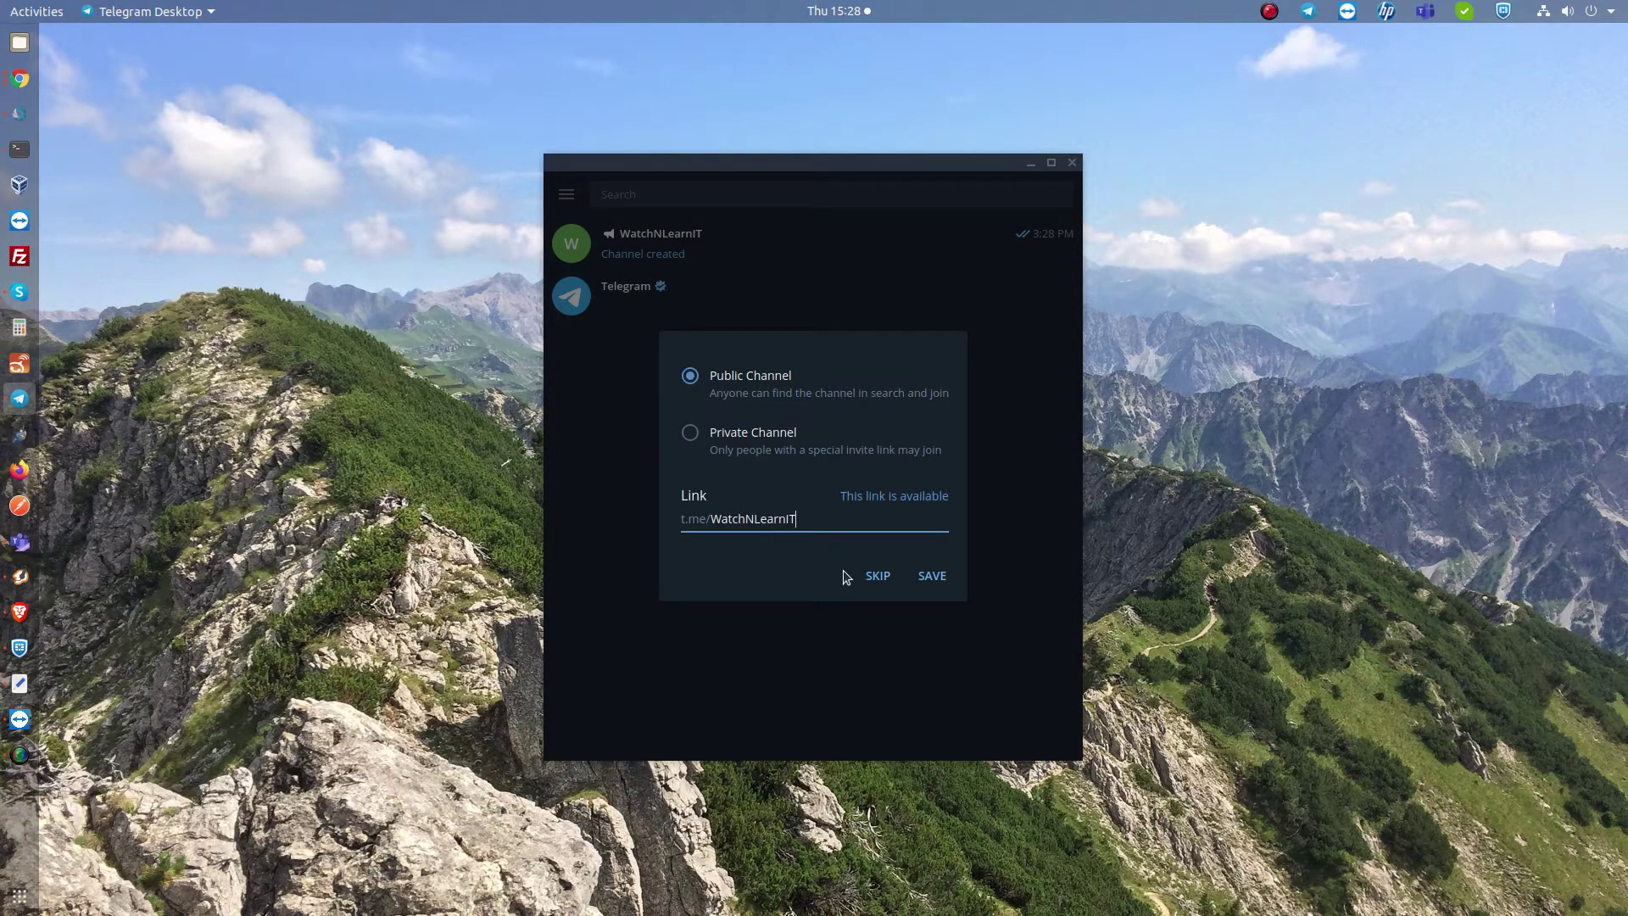
{"action": "left_click", "coordinate": [934, 576]}
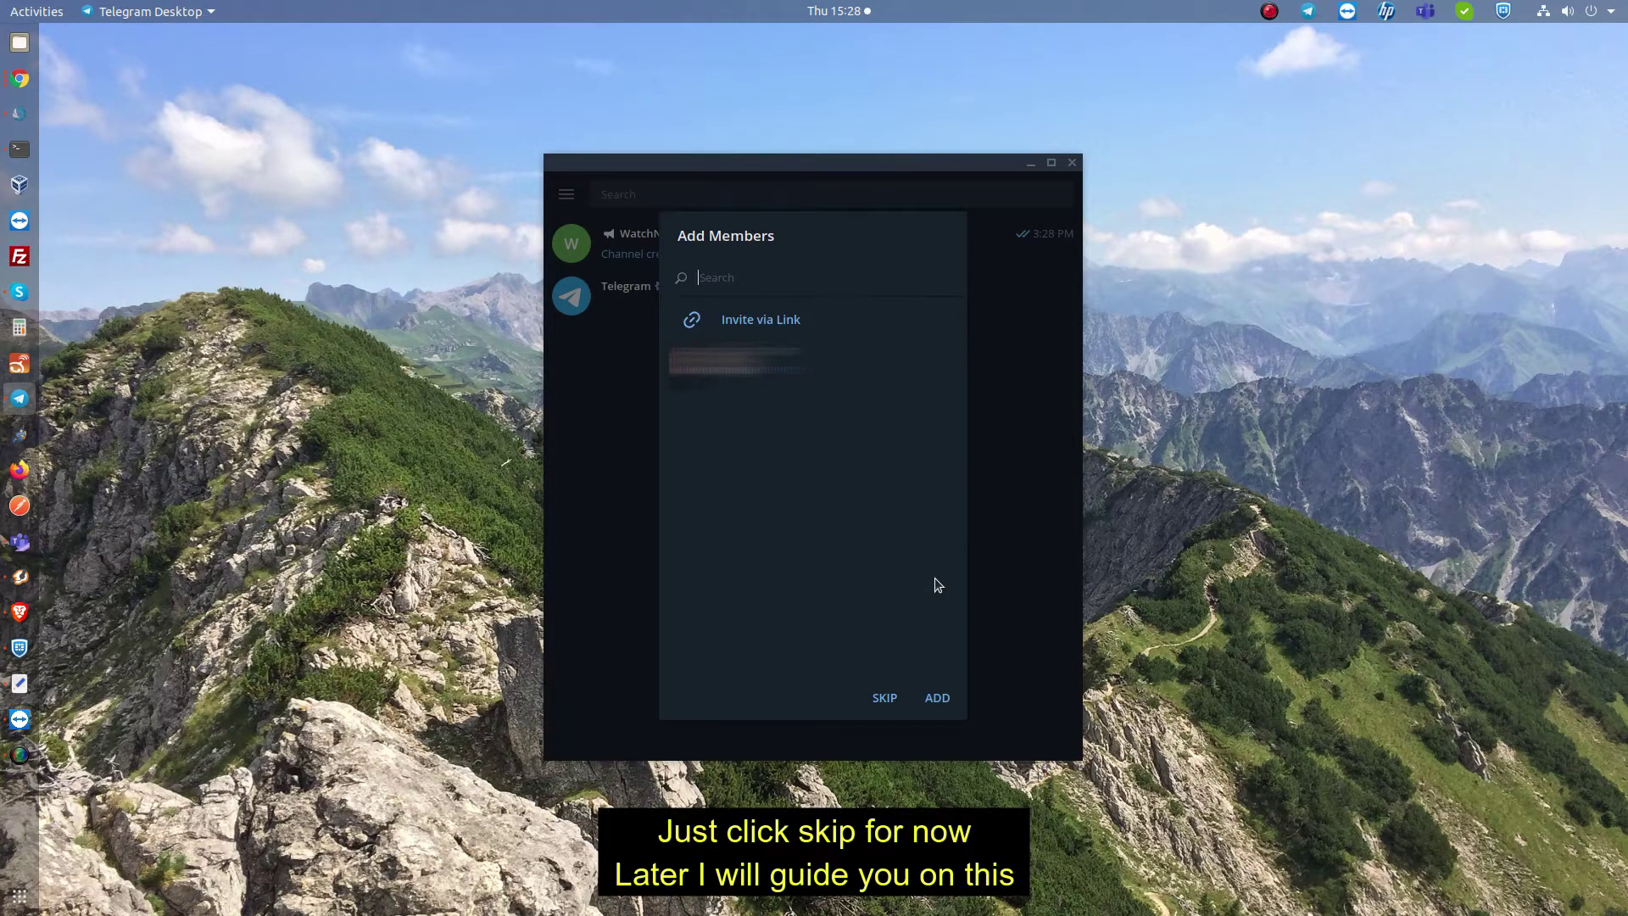
{"action": "left_click", "coordinate": [884, 697]}
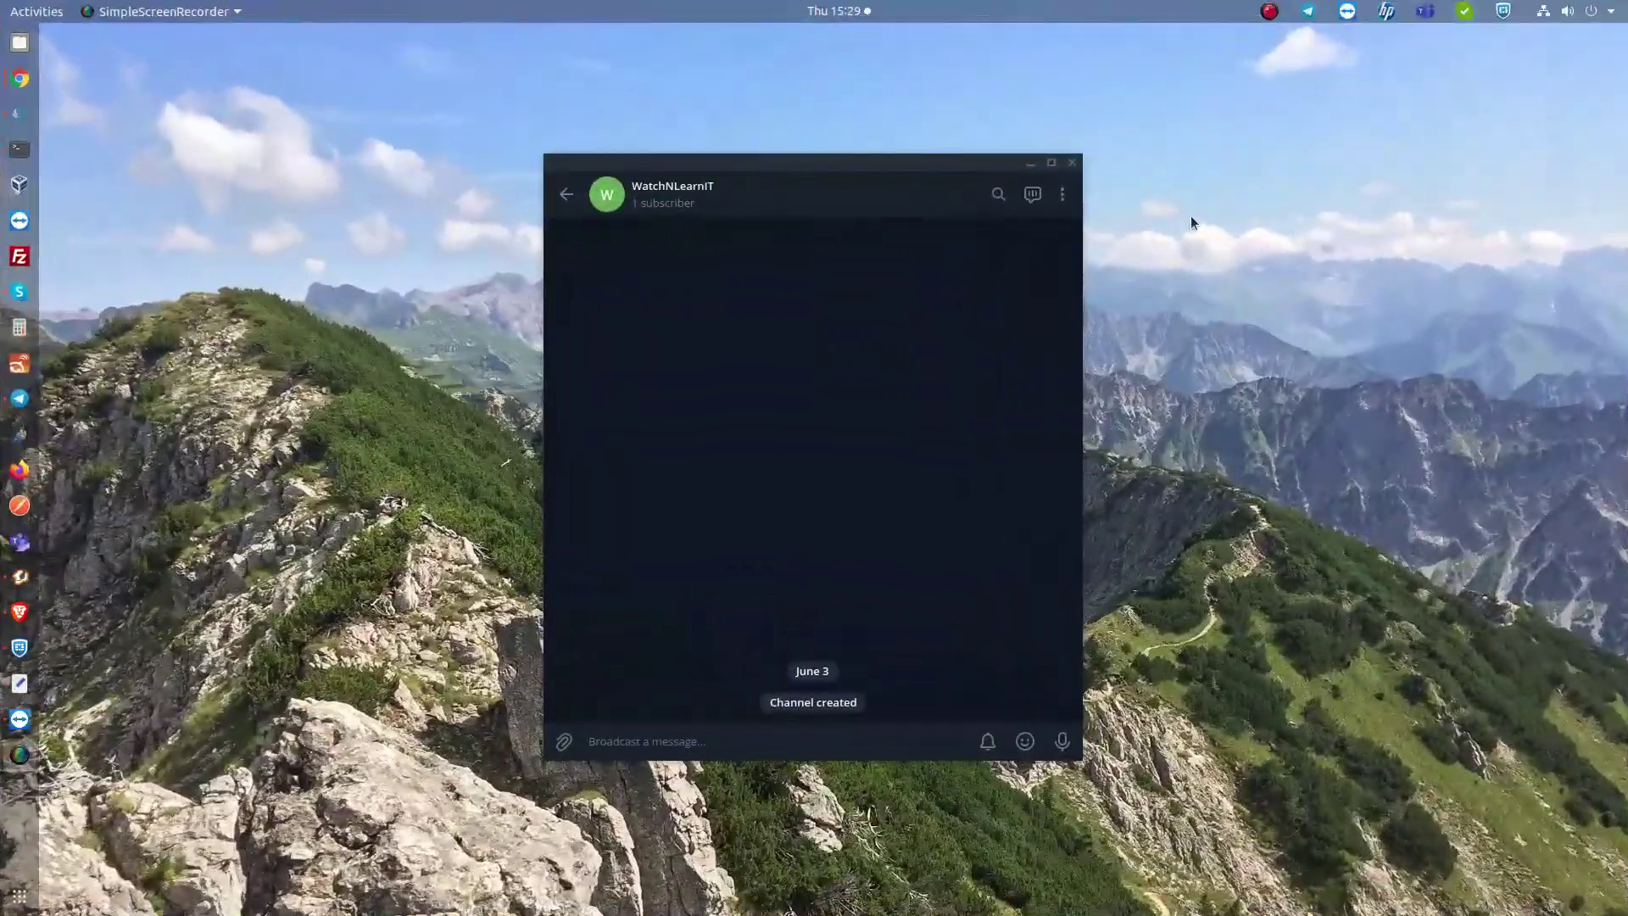
{"action": "left_click", "coordinate": [567, 195]}
Search for Botfather, open the verified BotFather chat and start it to list its commands.
{"action": "left_click", "coordinate": [640, 194]}
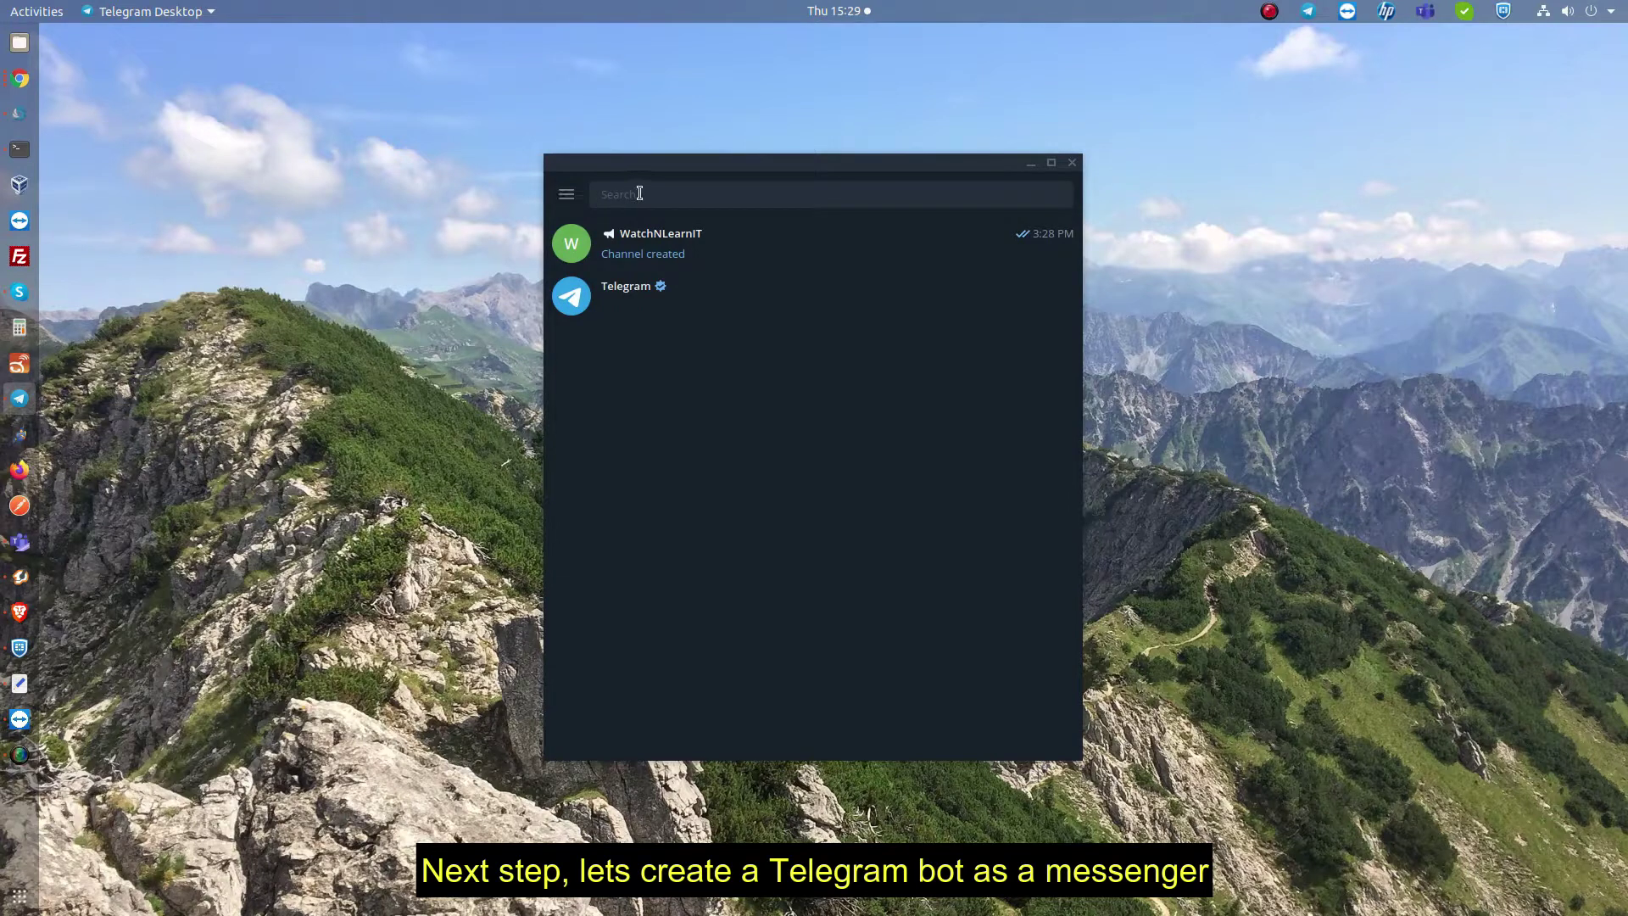
{"action": "type", "text": "BOT"}
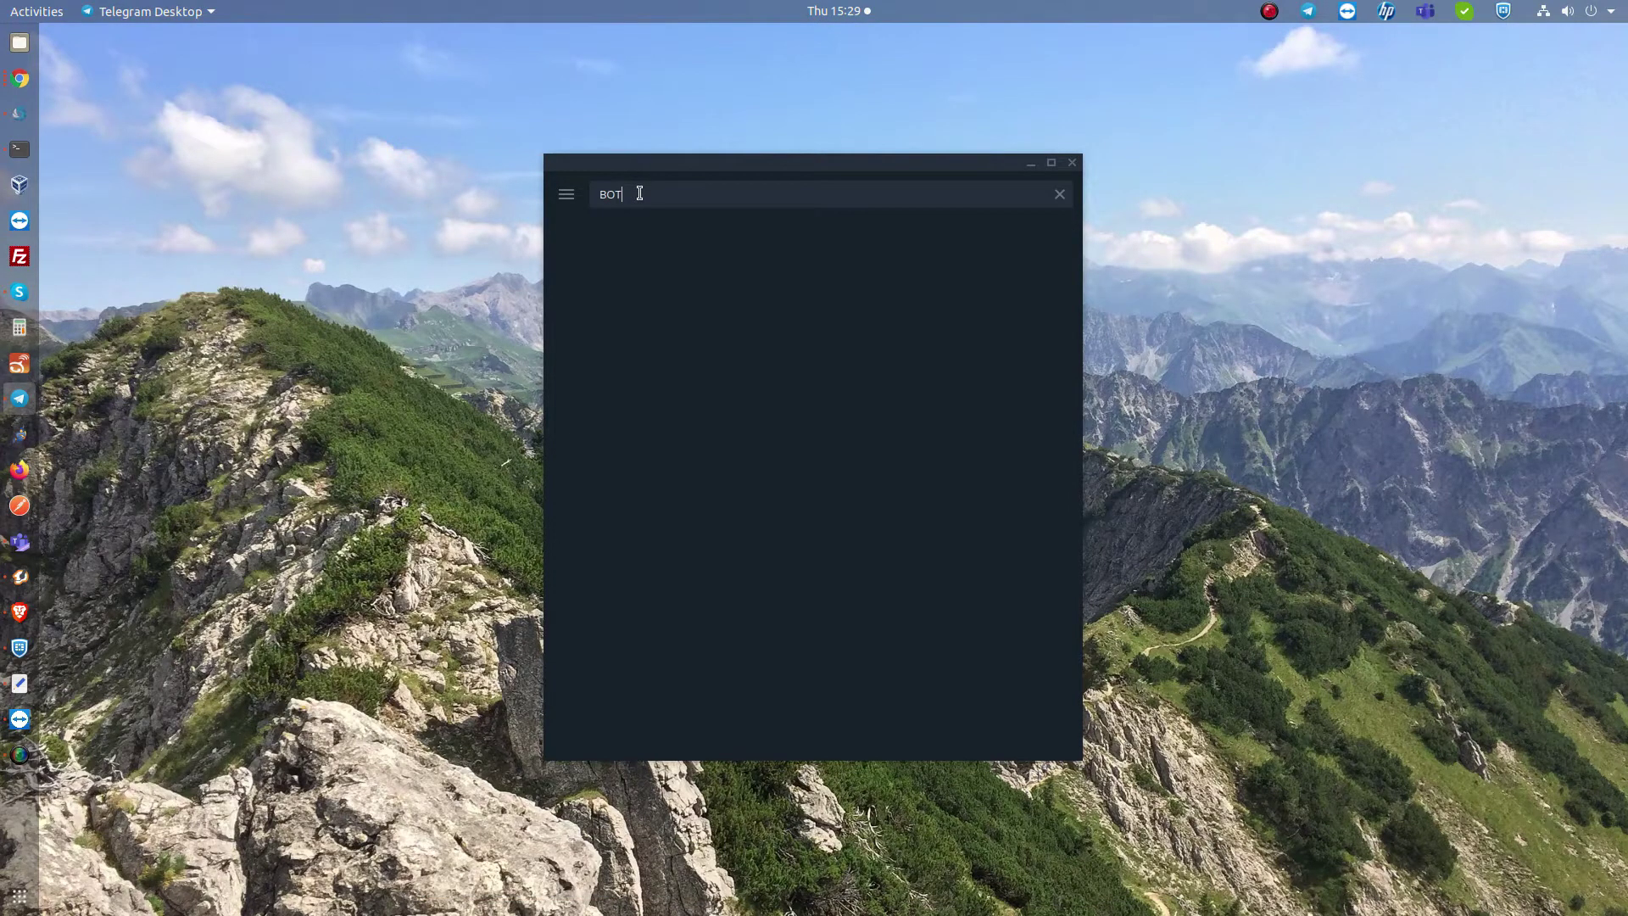
{"action": "key", "text": "BackSpace"}
{"action": "key", "text": "BackSpace"}
{"action": "type", "text": "otfather"}
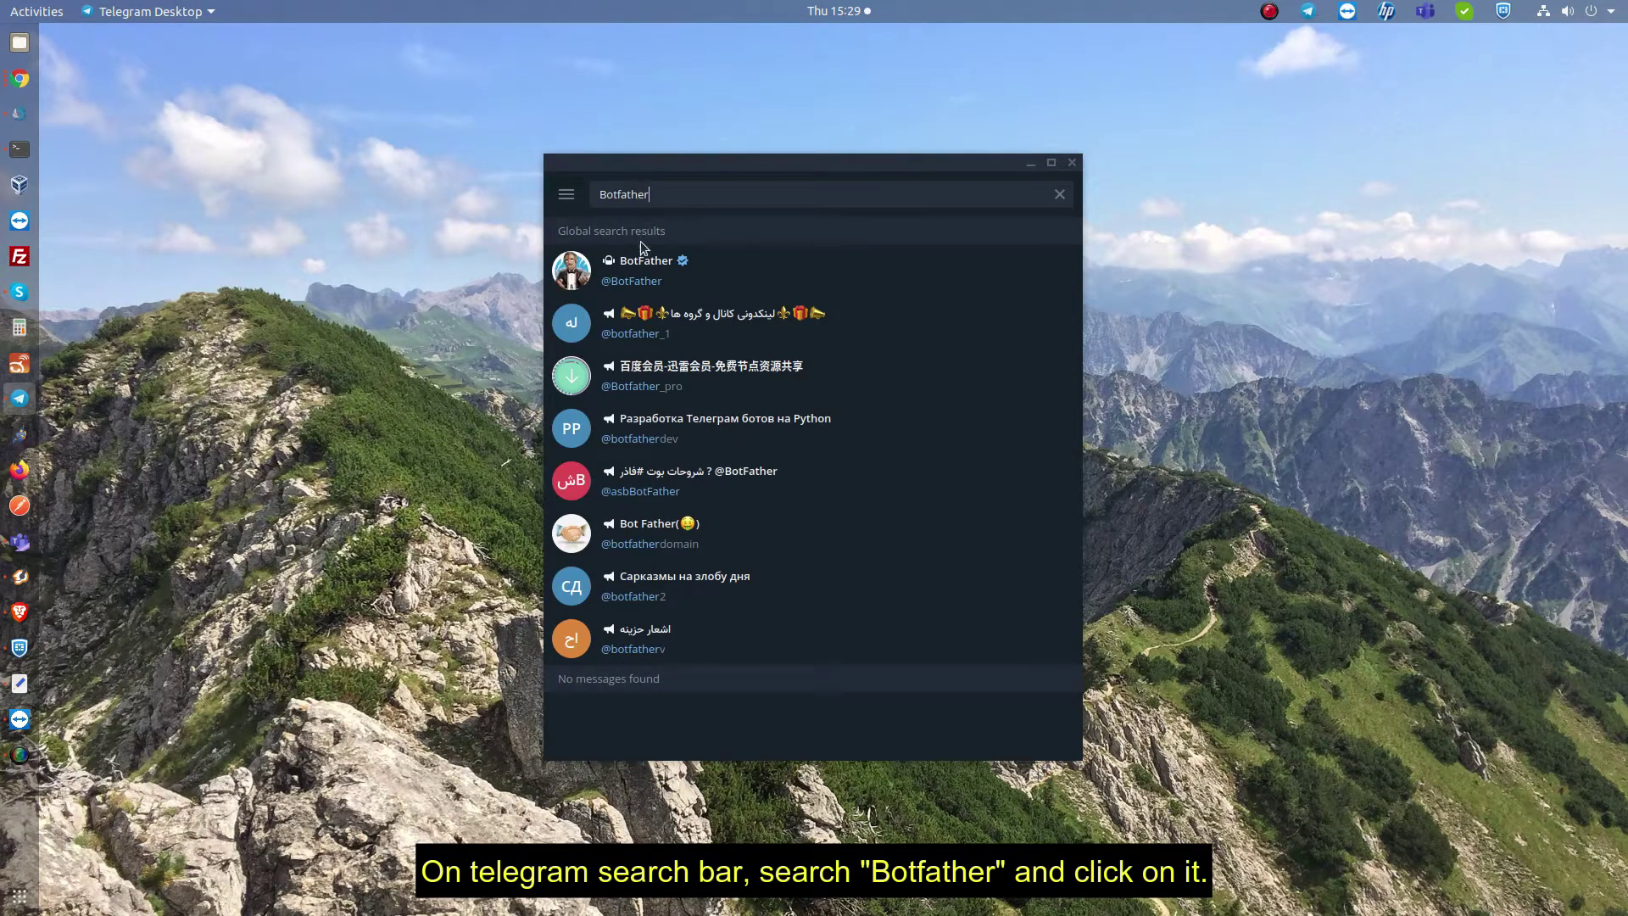
{"action": "left_click", "coordinate": [644, 274]}
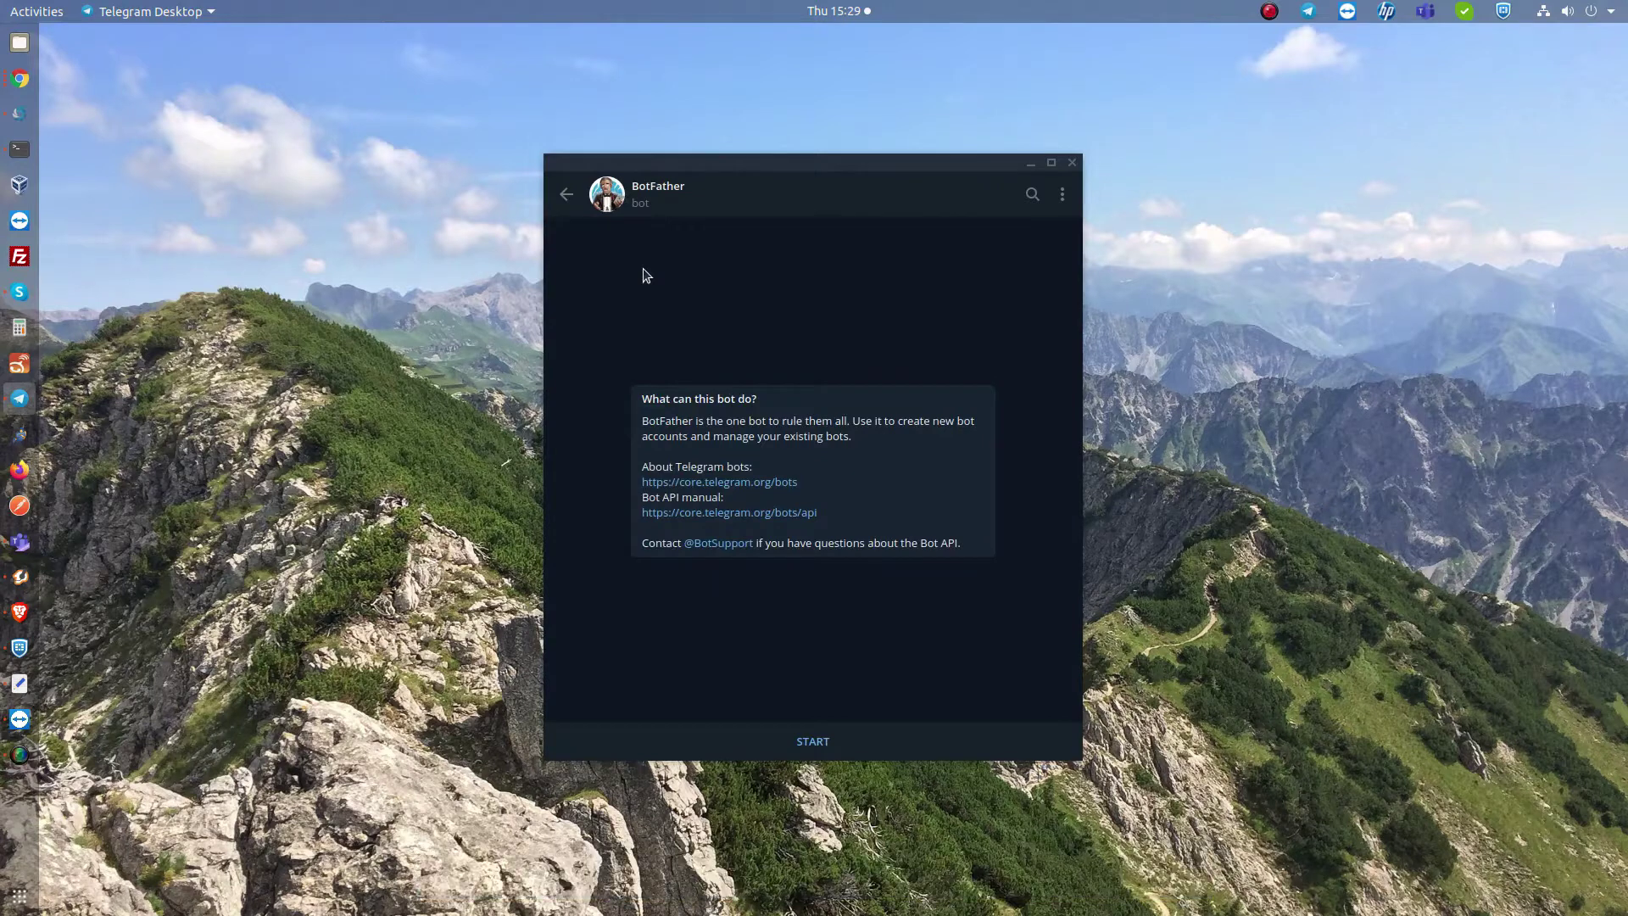
{"action": "left_click", "coordinate": [814, 741]}
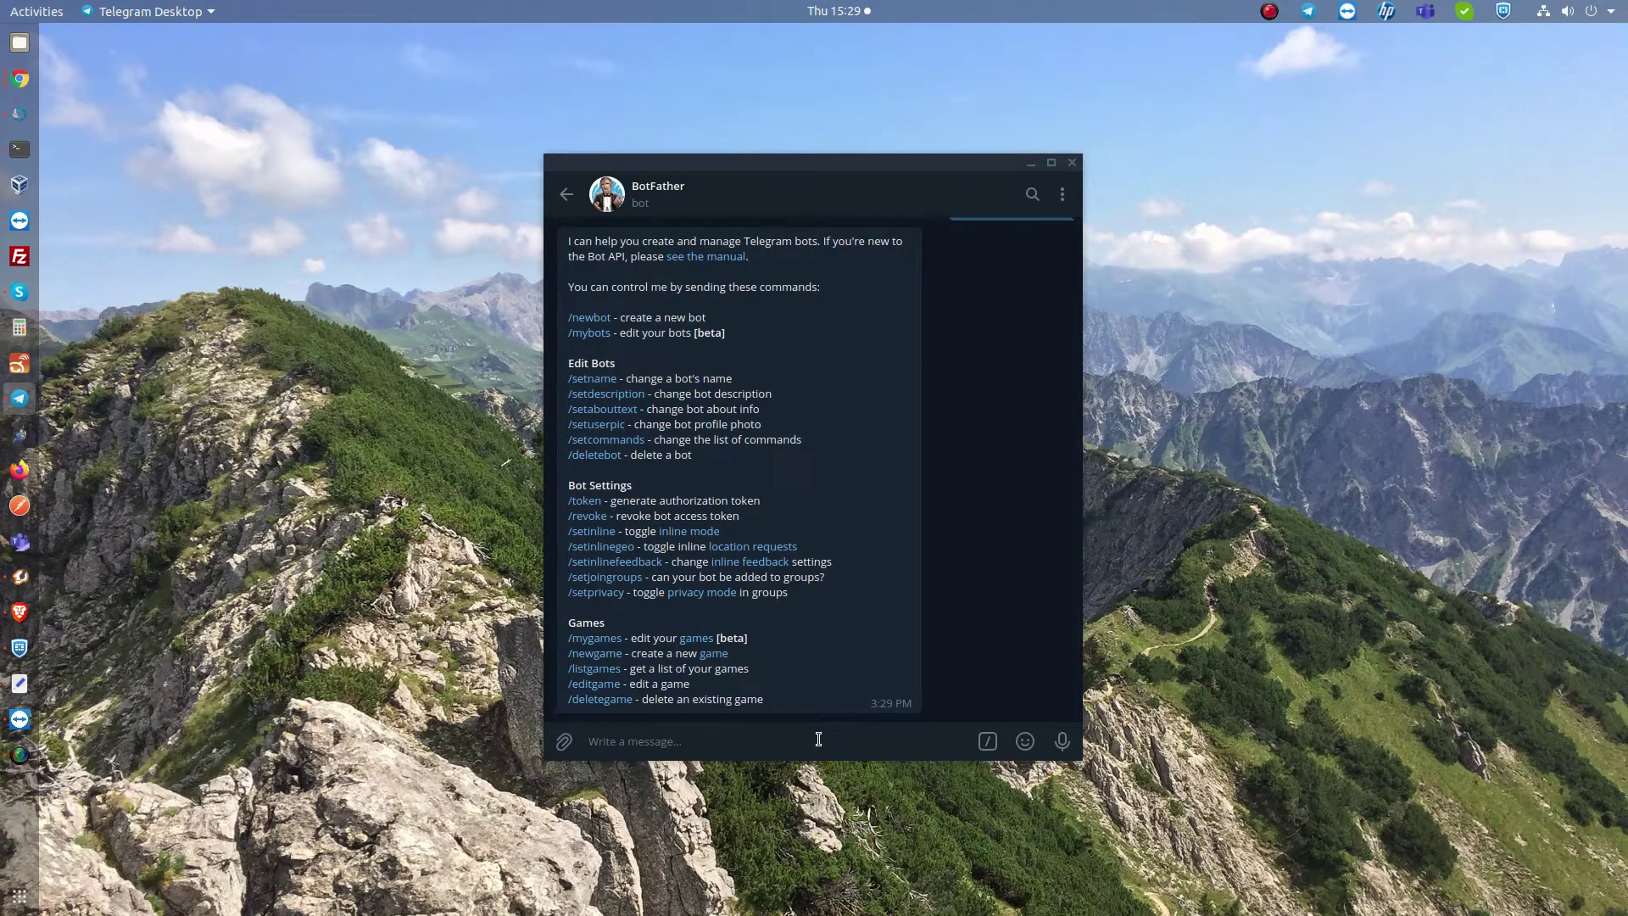
{"action": "left_click_drag", "start_coordinate": [716, 317], "coordinate": [561, 317]}
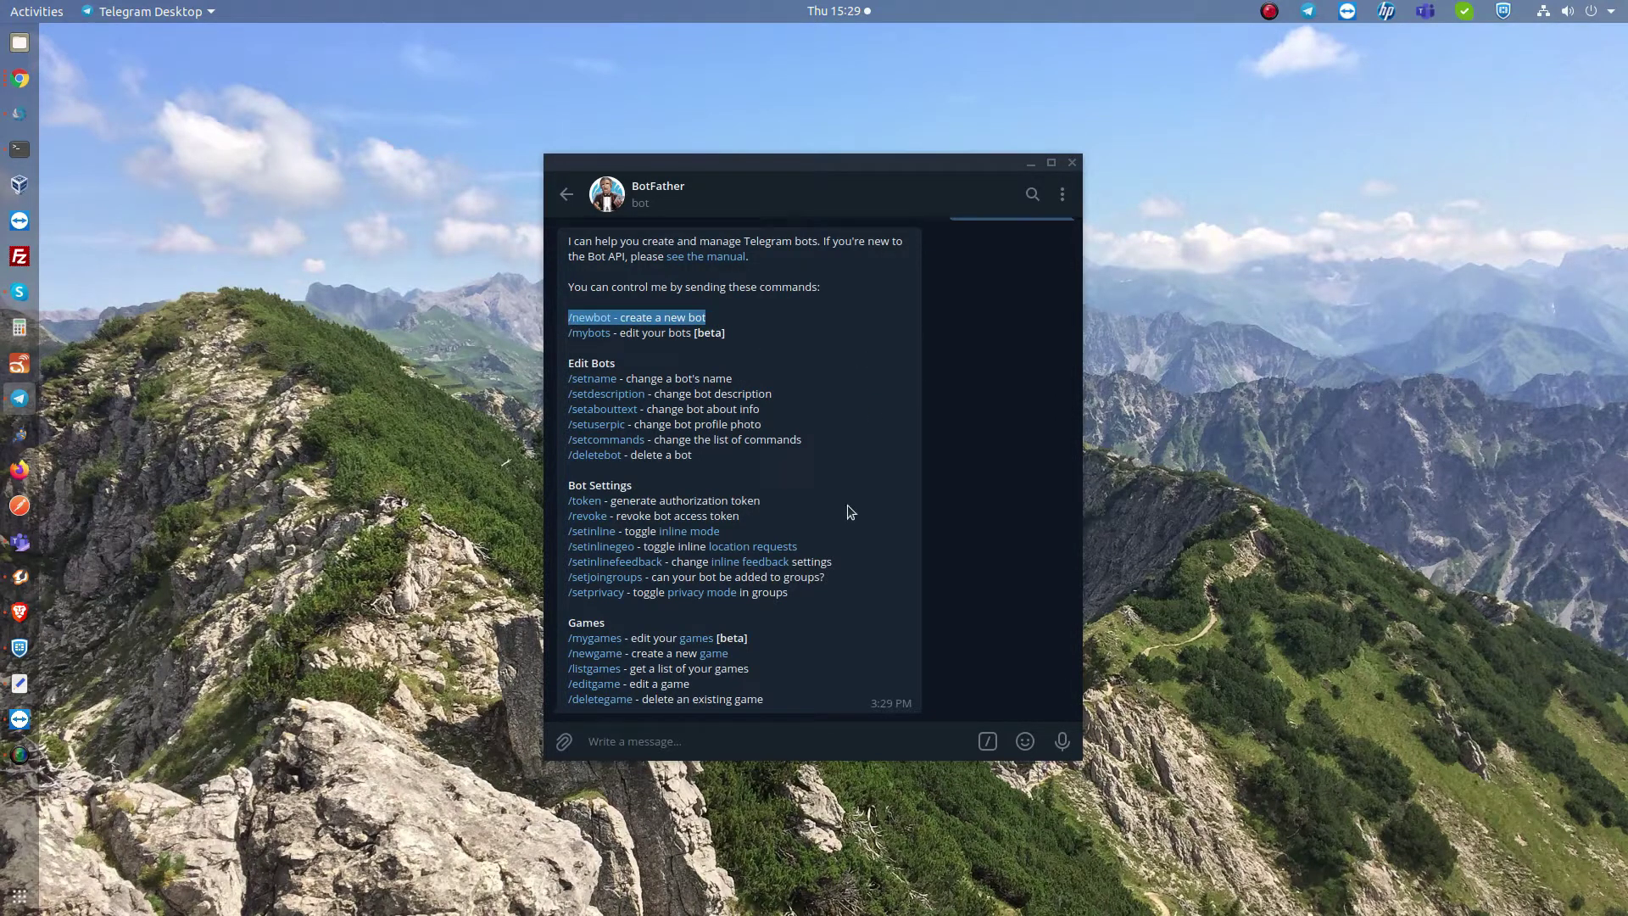
{"action": "left_click", "coordinate": [821, 729]}
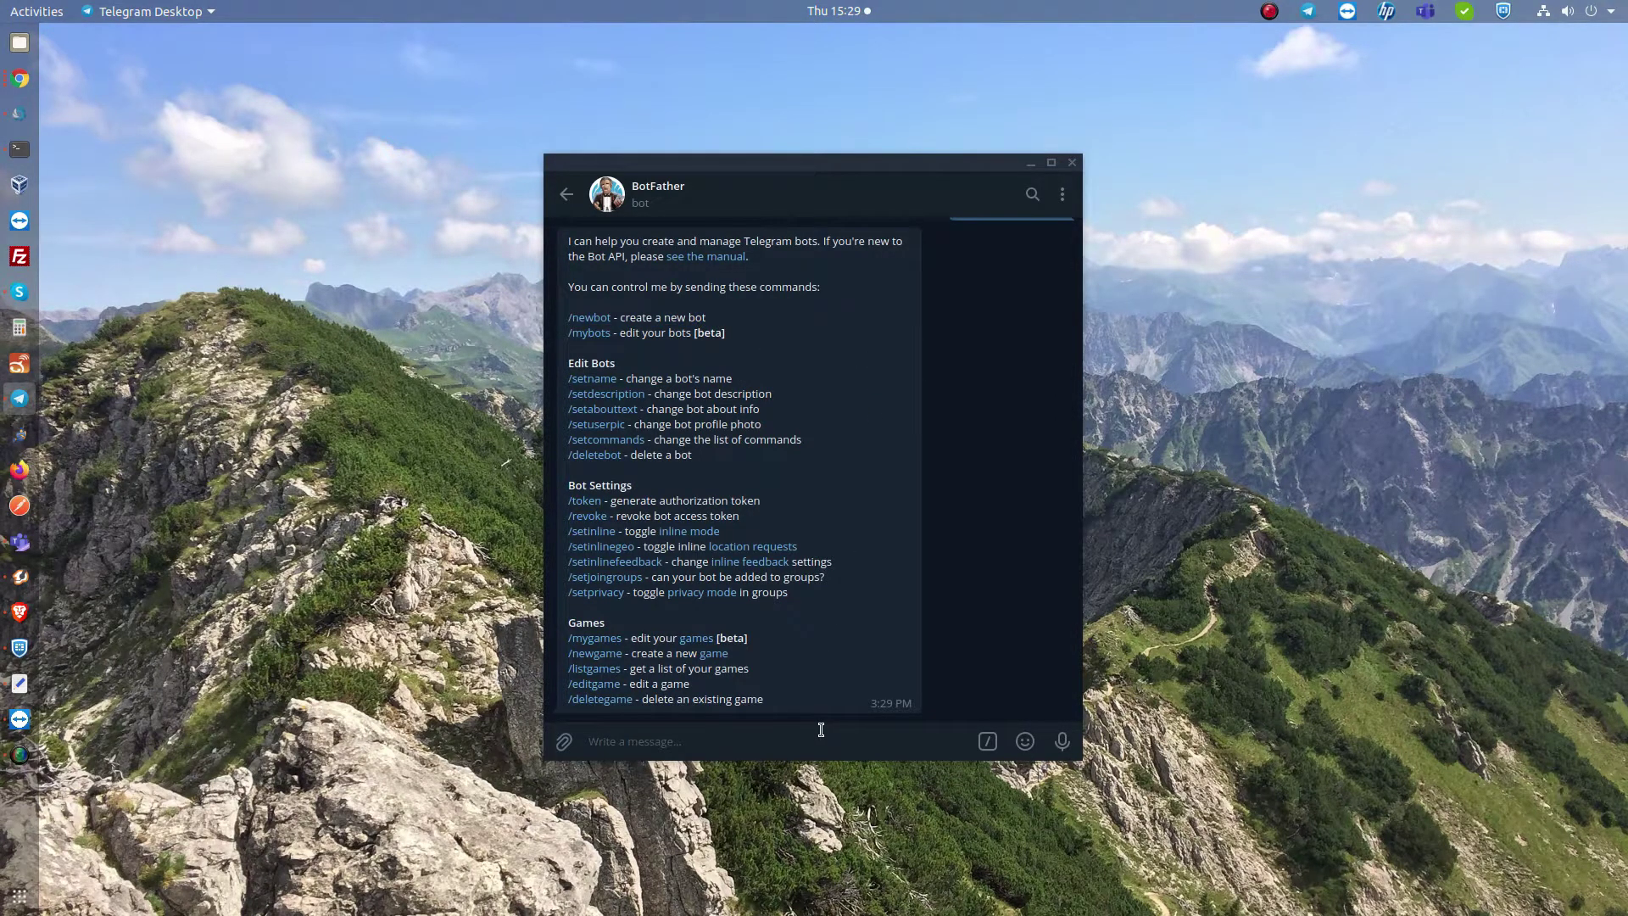
Send /newbot to BotFather and name the bot WatchNLearnIT-bot.
{"action": "type", "text": "/newbot"}
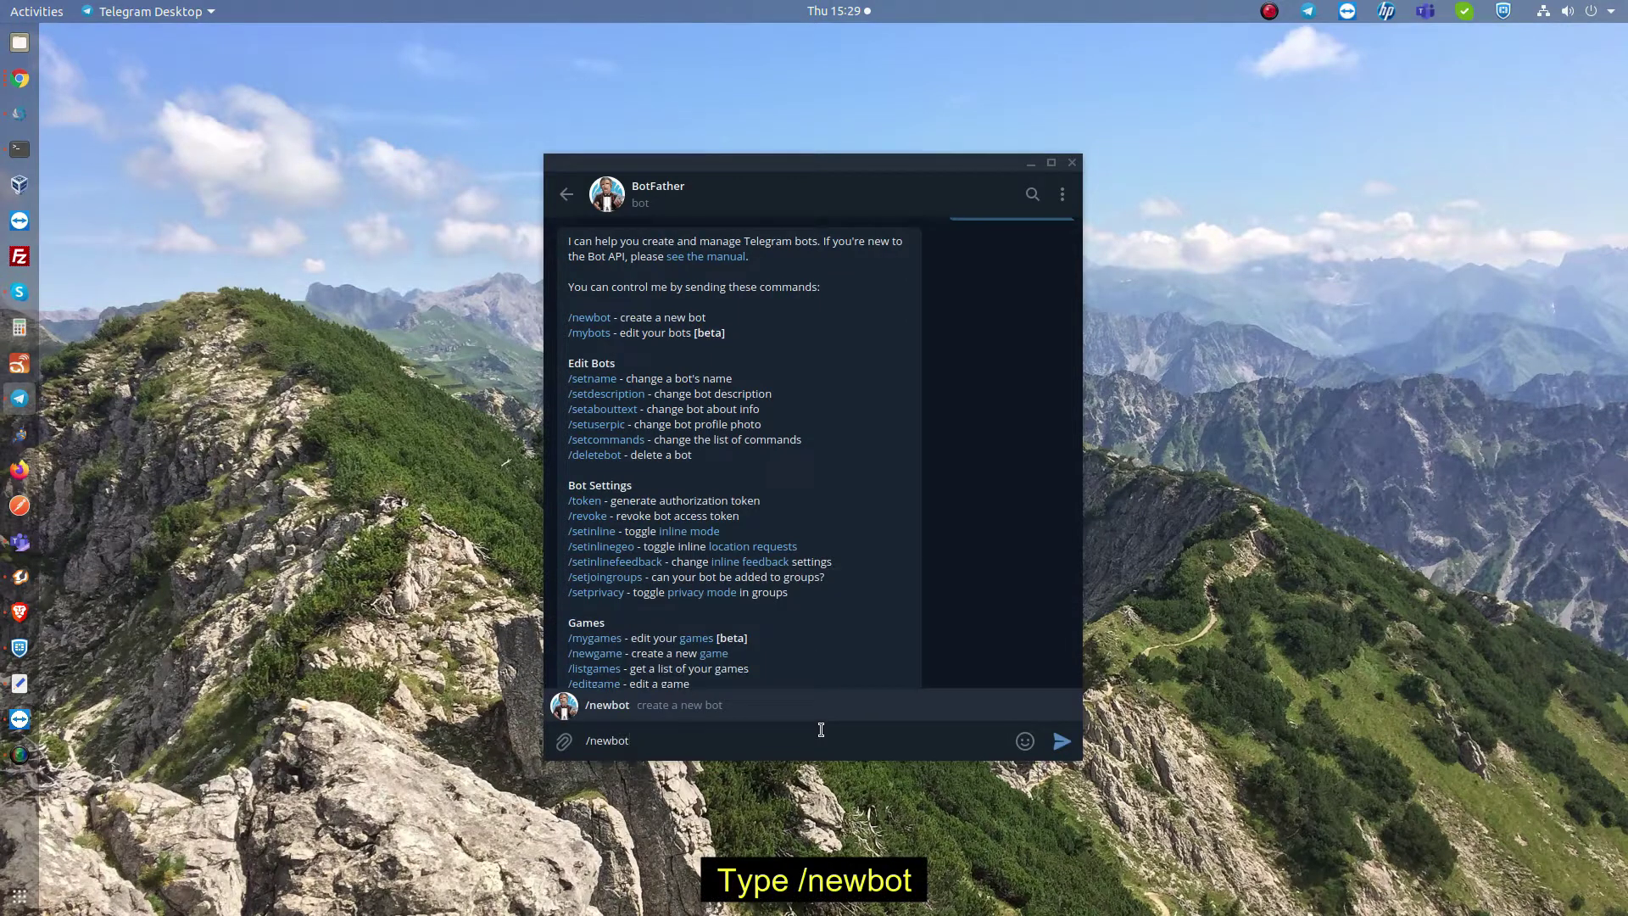
{"action": "key", "text": "Return"}
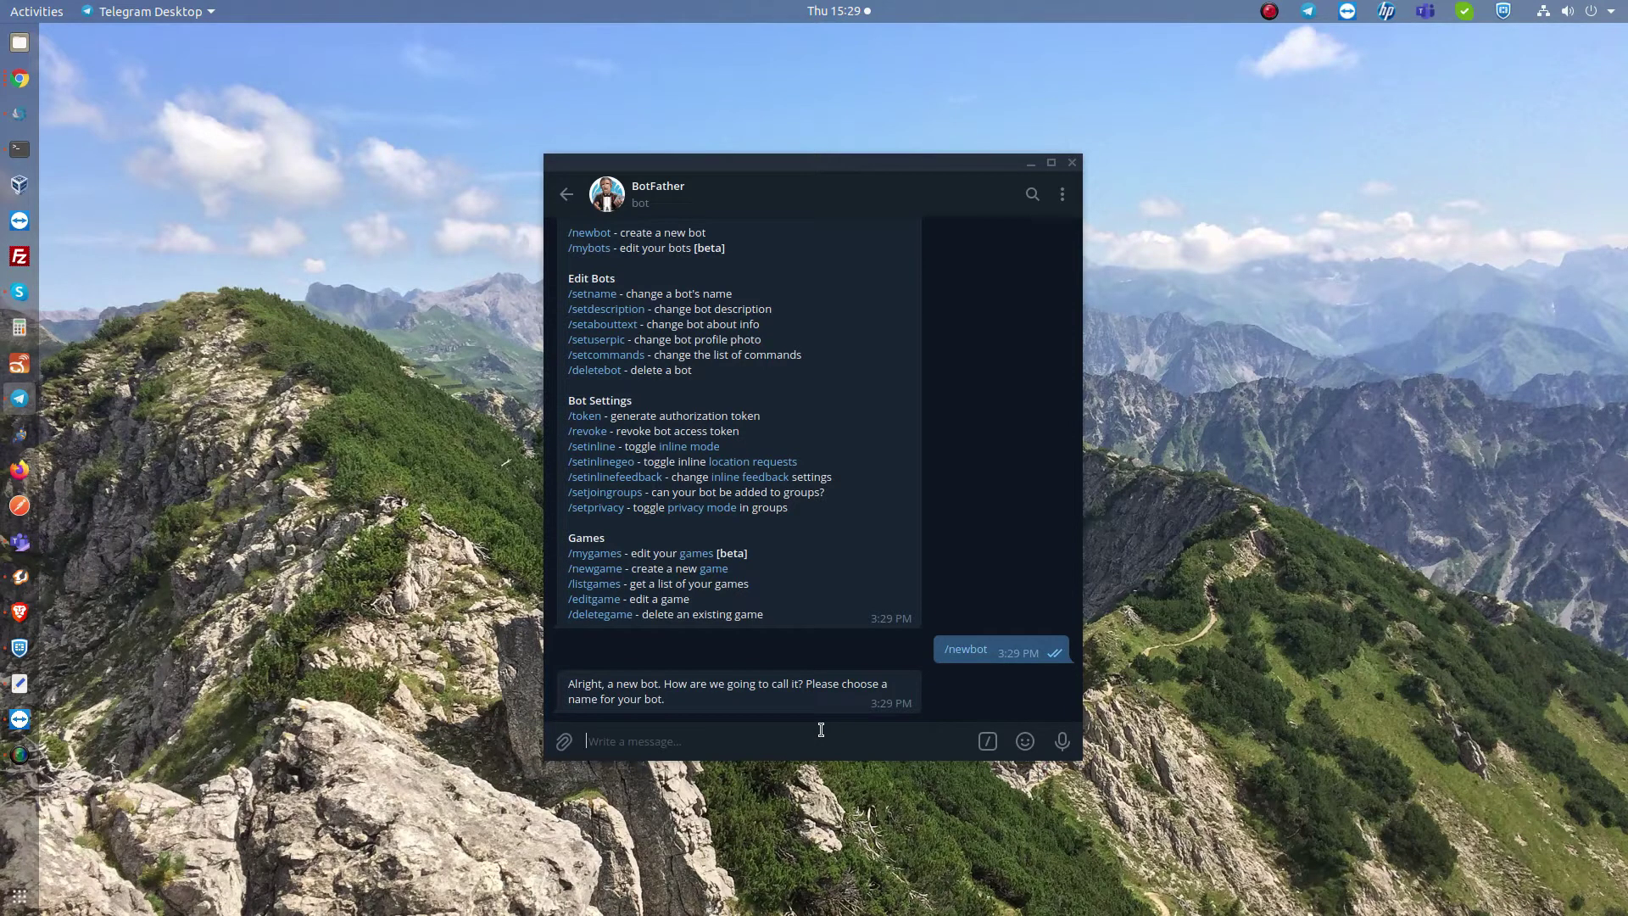
{"action": "type", "text": "WatchN"}
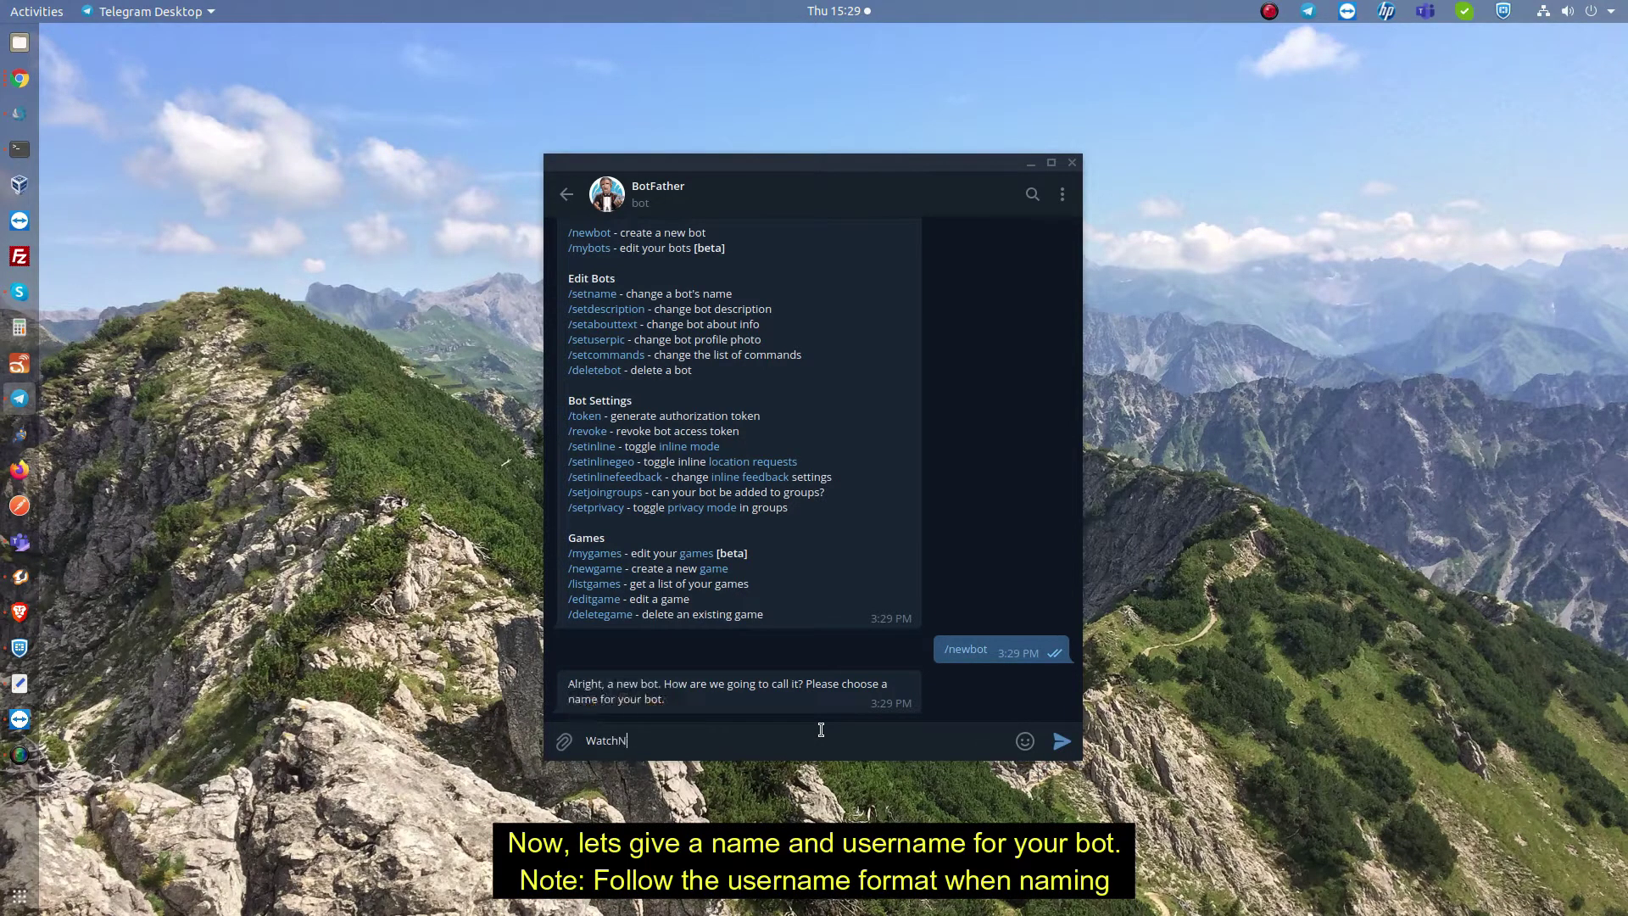
{"action": "type", "text": "LearnITb"}
{"action": "key", "text": "BackSpace"}
{"action": "key", "text": "BackSpace"}
{"action": "type", "text": "-bot"}
{"action": "key", "text": "Return"}
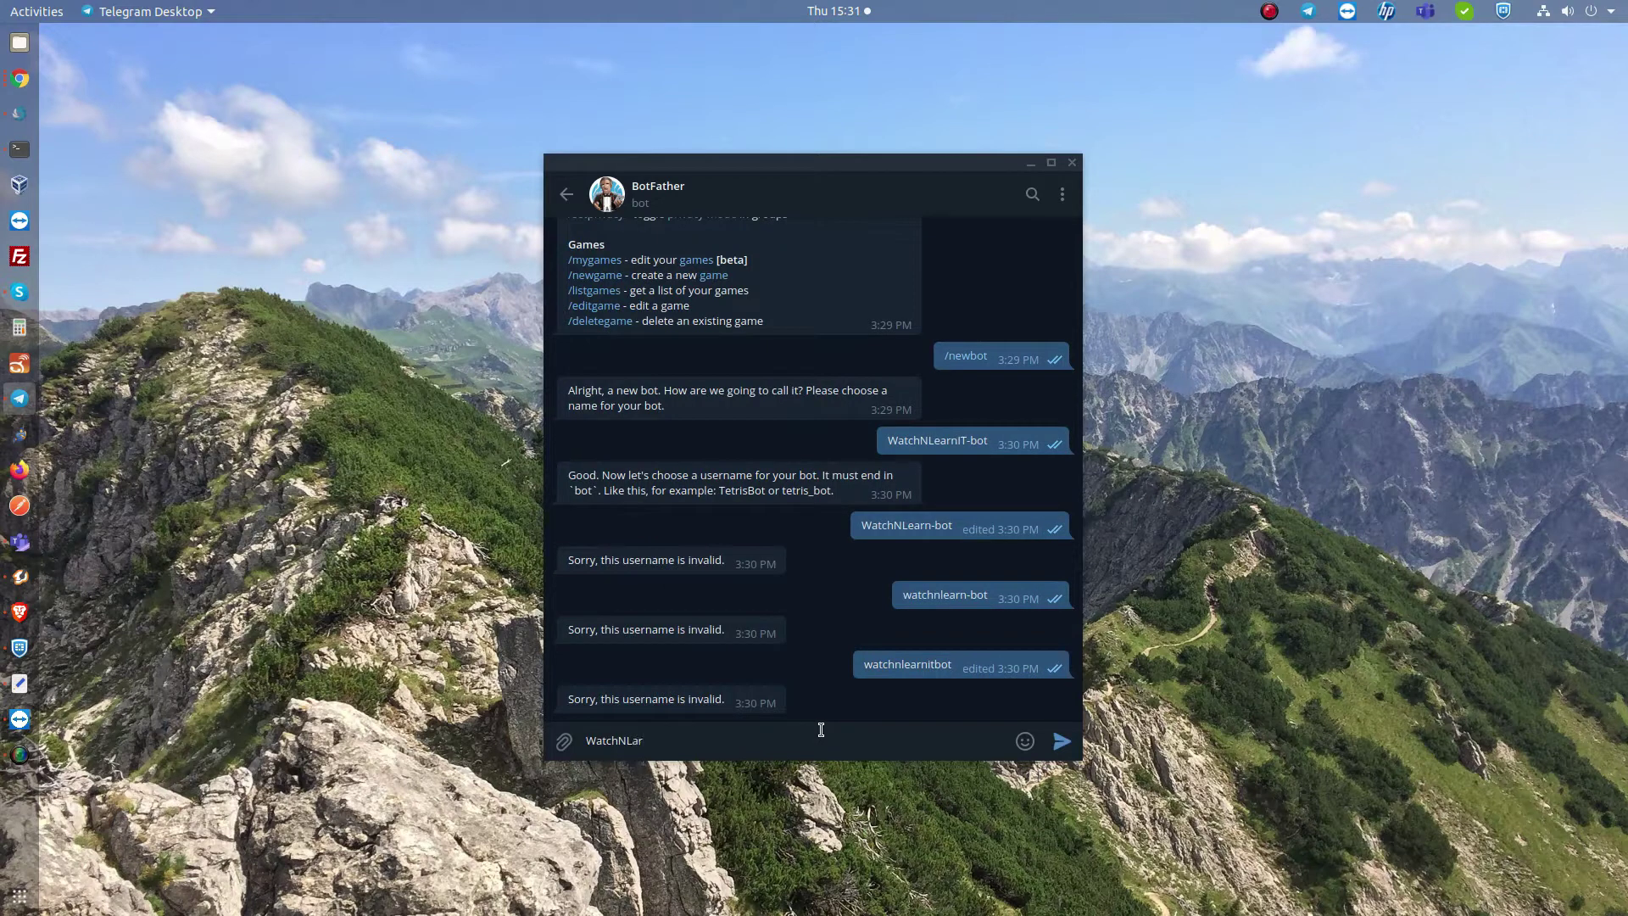
Give the bot the username WatchNLearnITbot and copy the issued API token.
{"action": "key", "text": "BackSpace"}
{"action": "key", "text": "BackSpace"}
{"action": "type", "text": "earnITbot"}
{"action": "key", "text": "Return"}
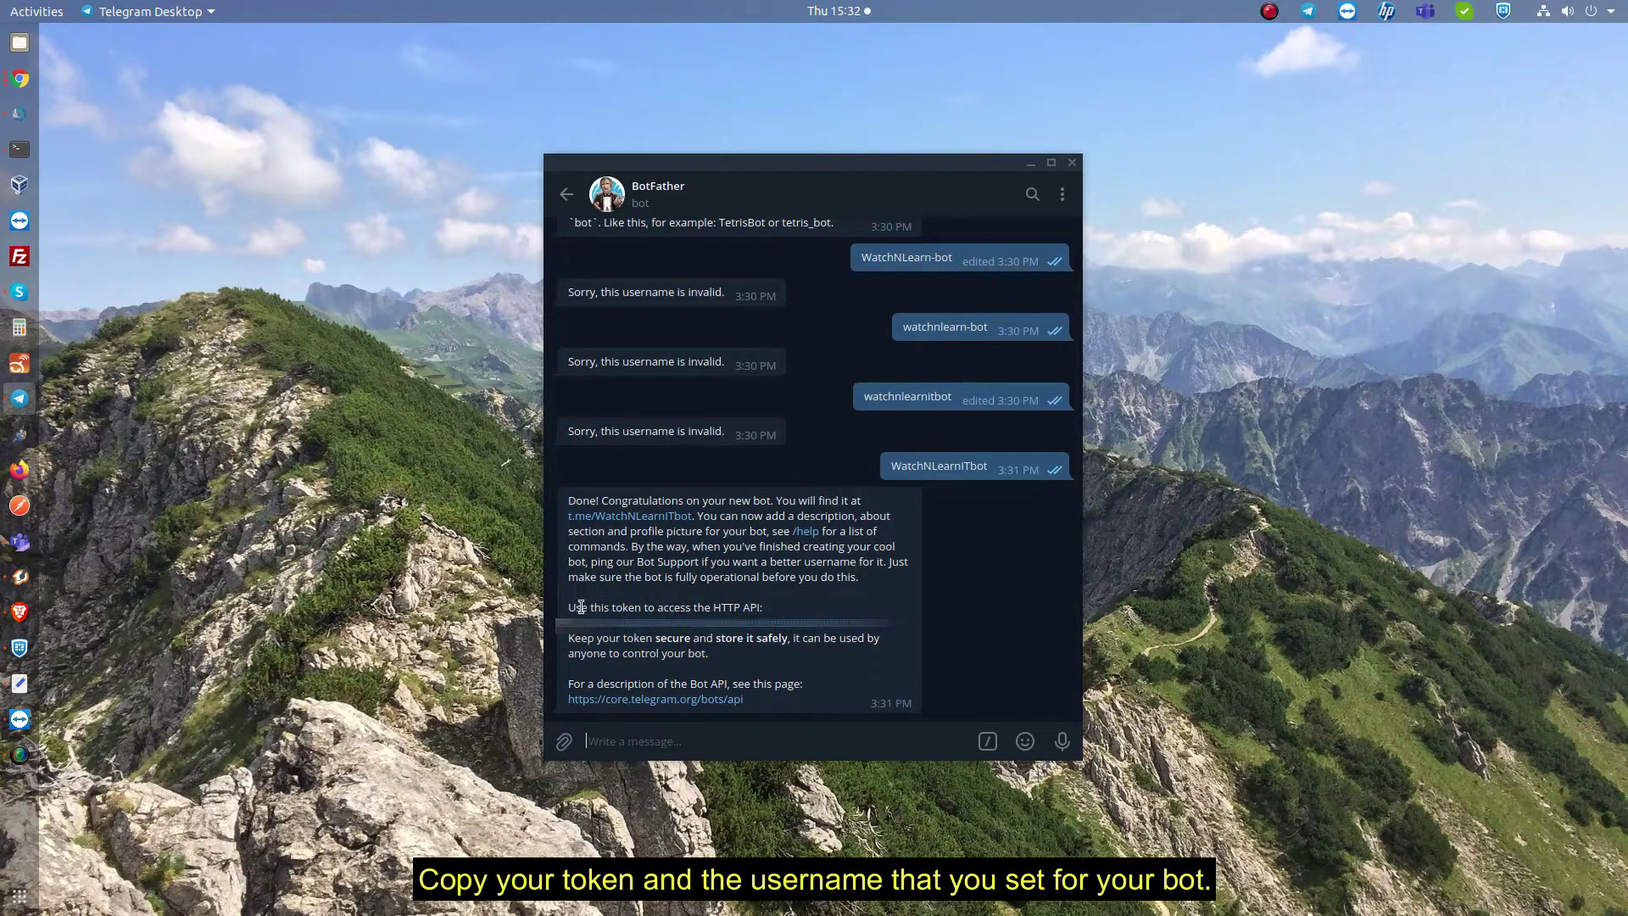
{"action": "left_click_drag", "start_coordinate": [568, 608], "coordinate": [734, 658]}
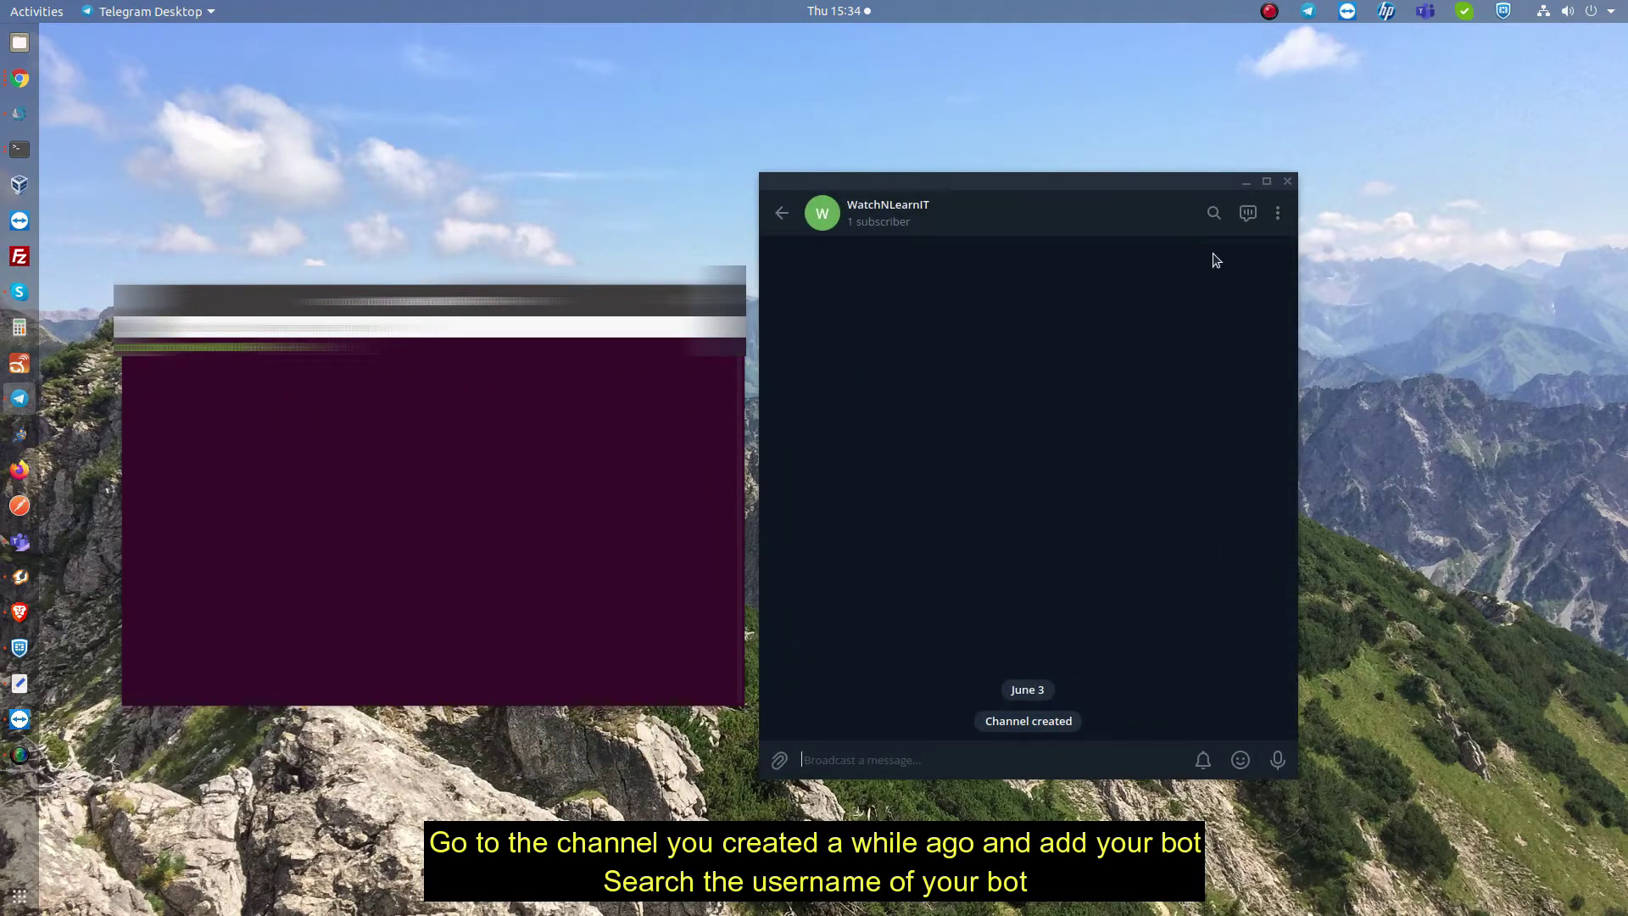
Search WatchNLearnITbot in the channel's add-member dialog and add WatchNLearnIT-bot.
{"action": "left_click", "coordinate": [911, 211]}
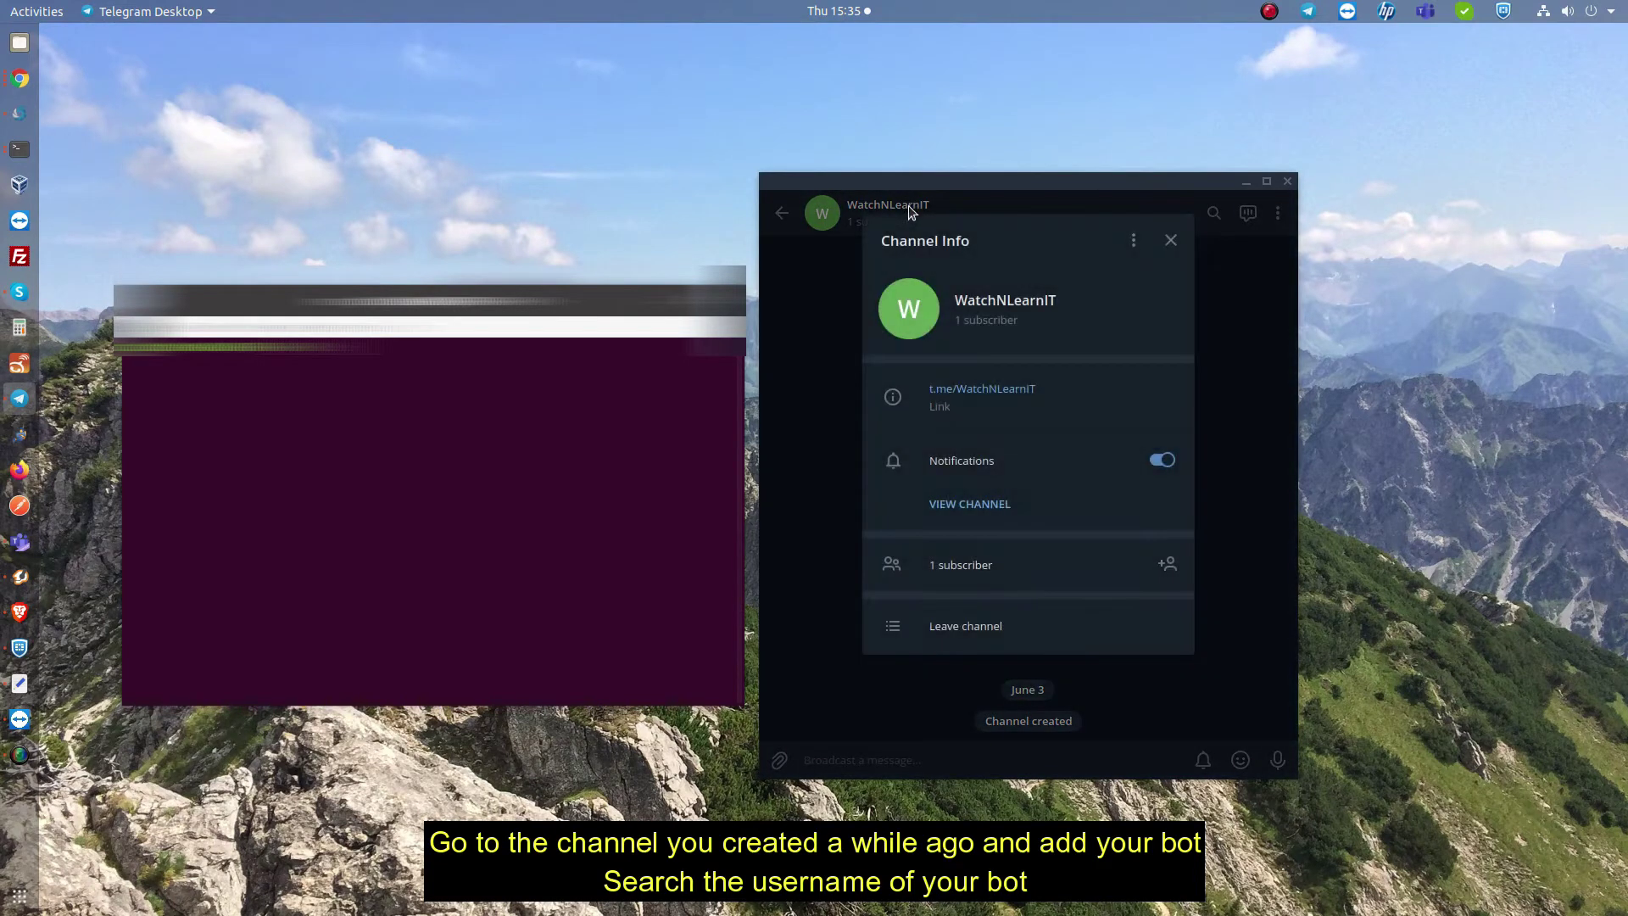
{"action": "left_click", "coordinate": [1162, 560]}
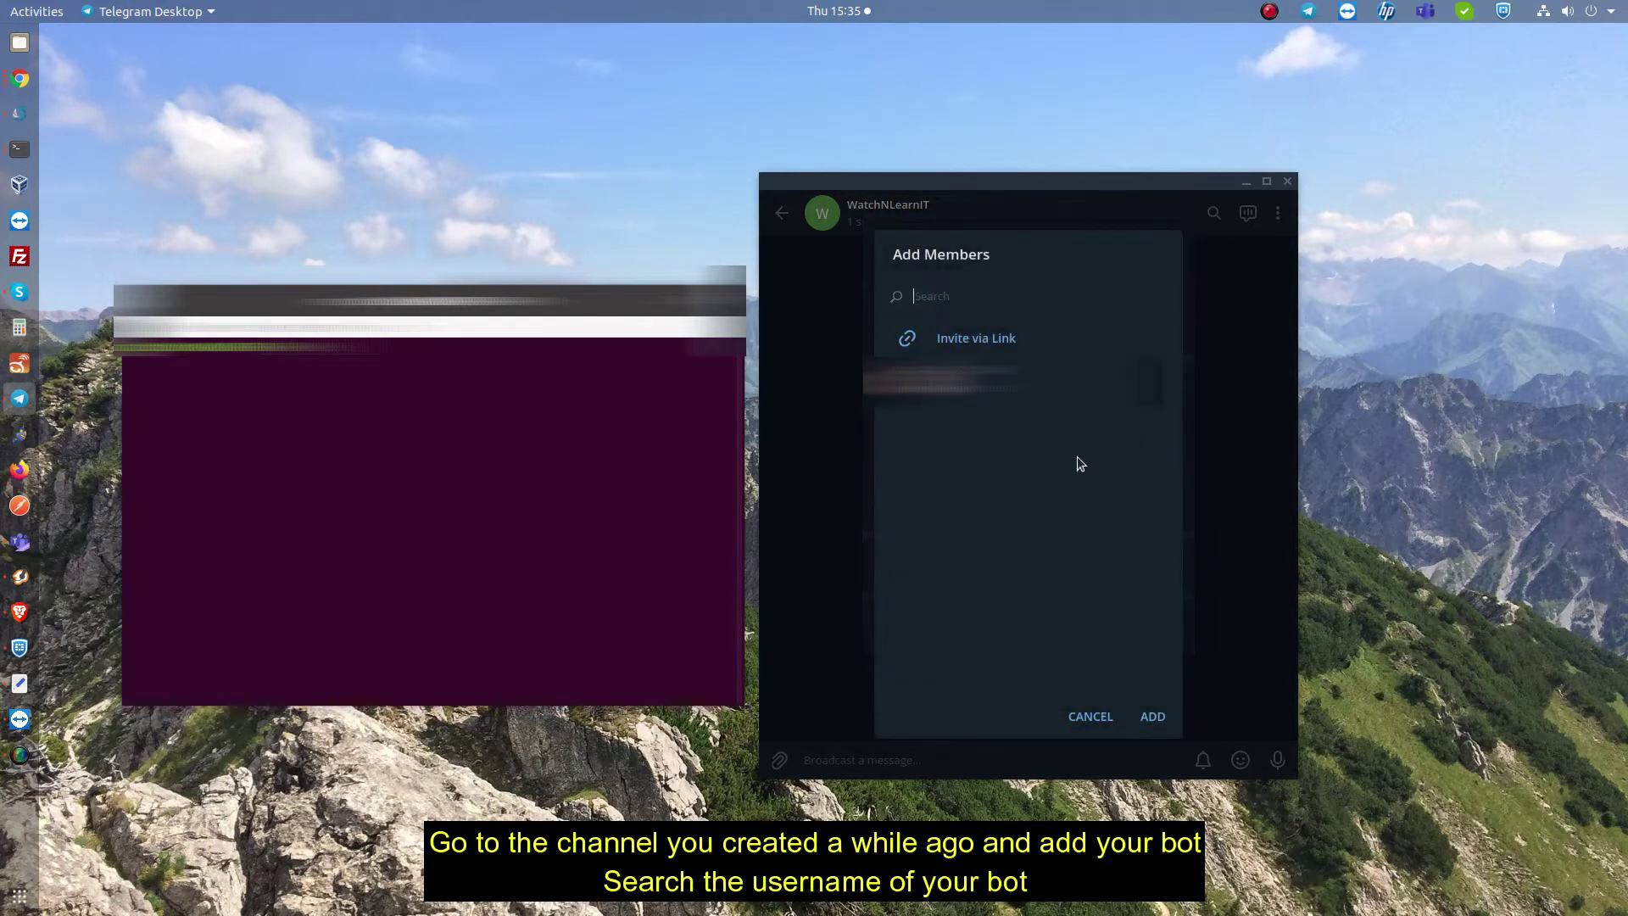
{"action": "type", "text": "WatchNLearnITbot."}
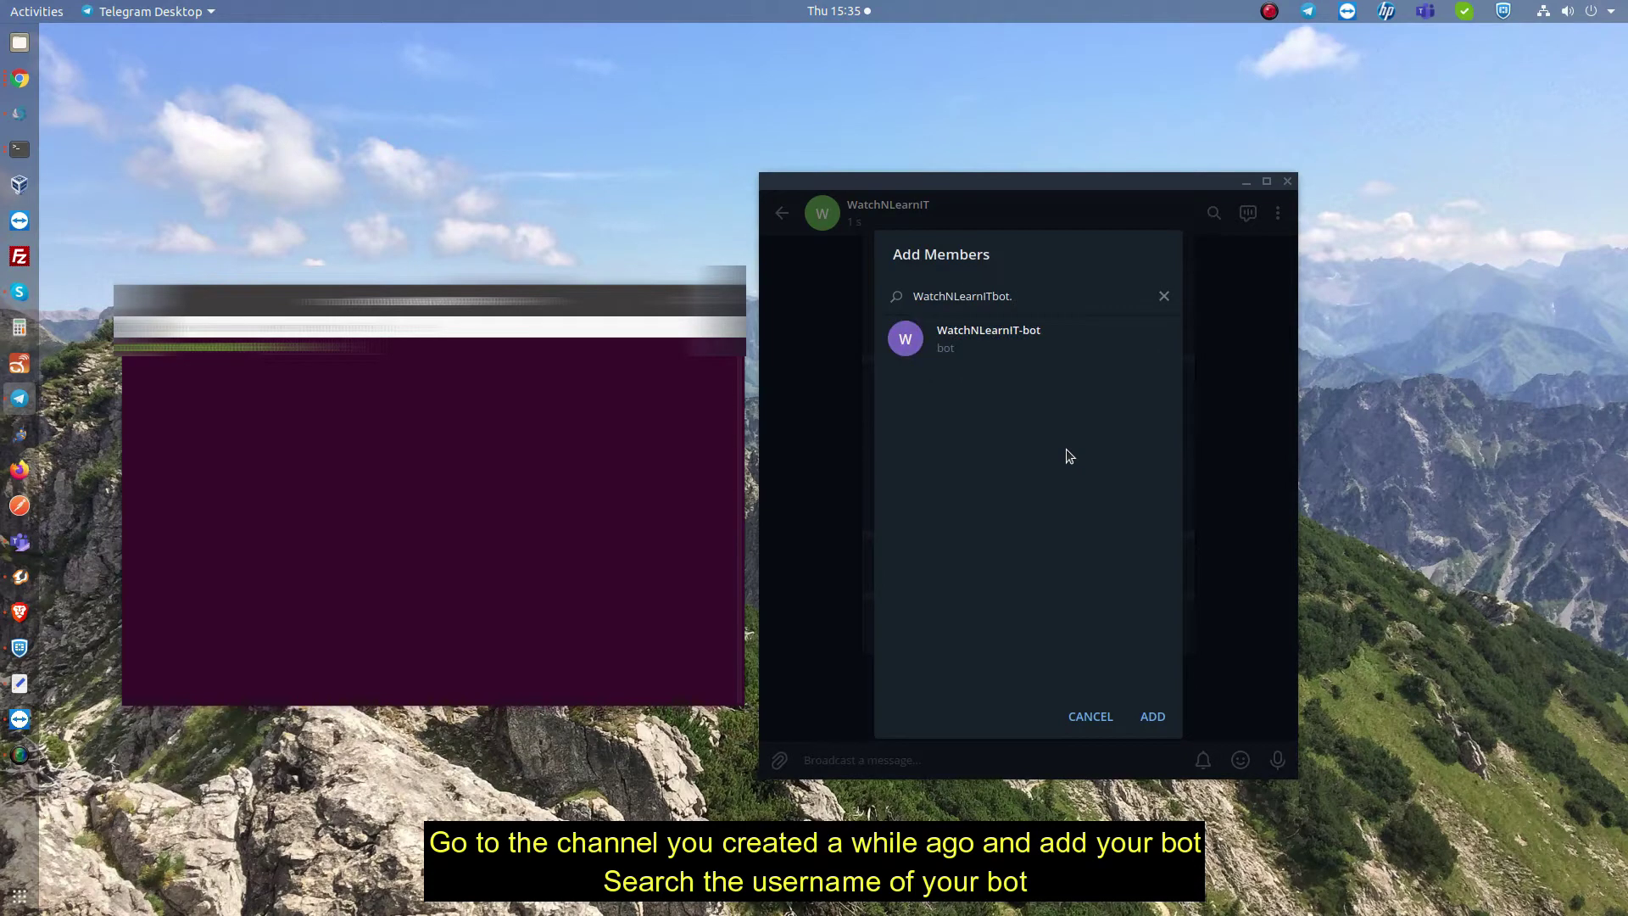
{"action": "key", "text": "BackSpace"}
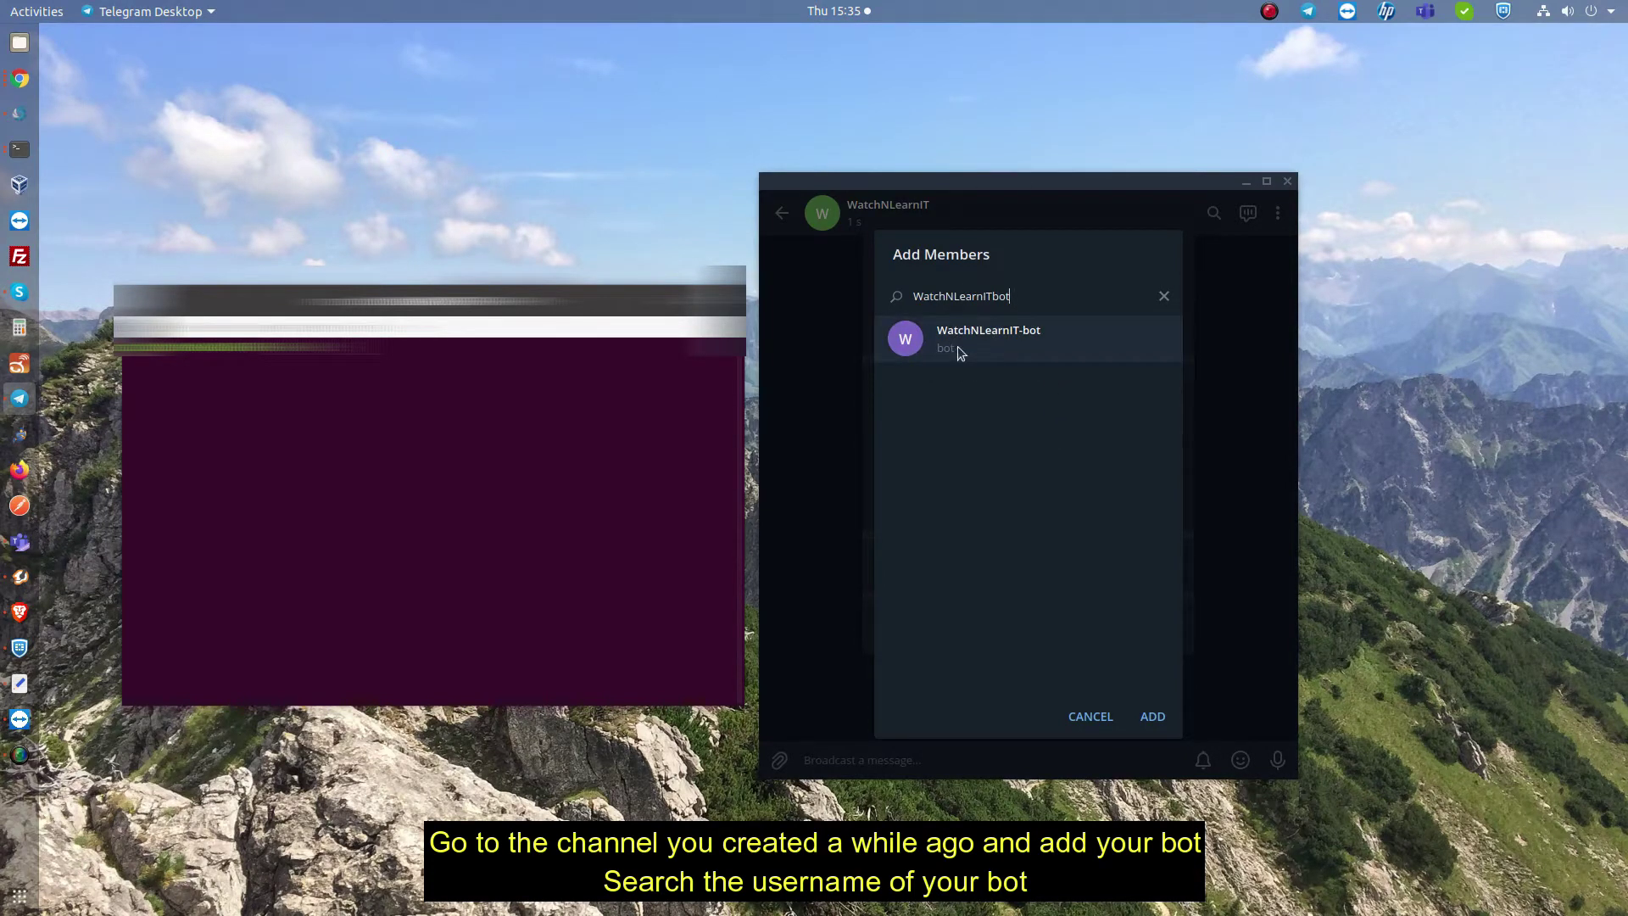
{"action": "left_click", "coordinate": [990, 339]}
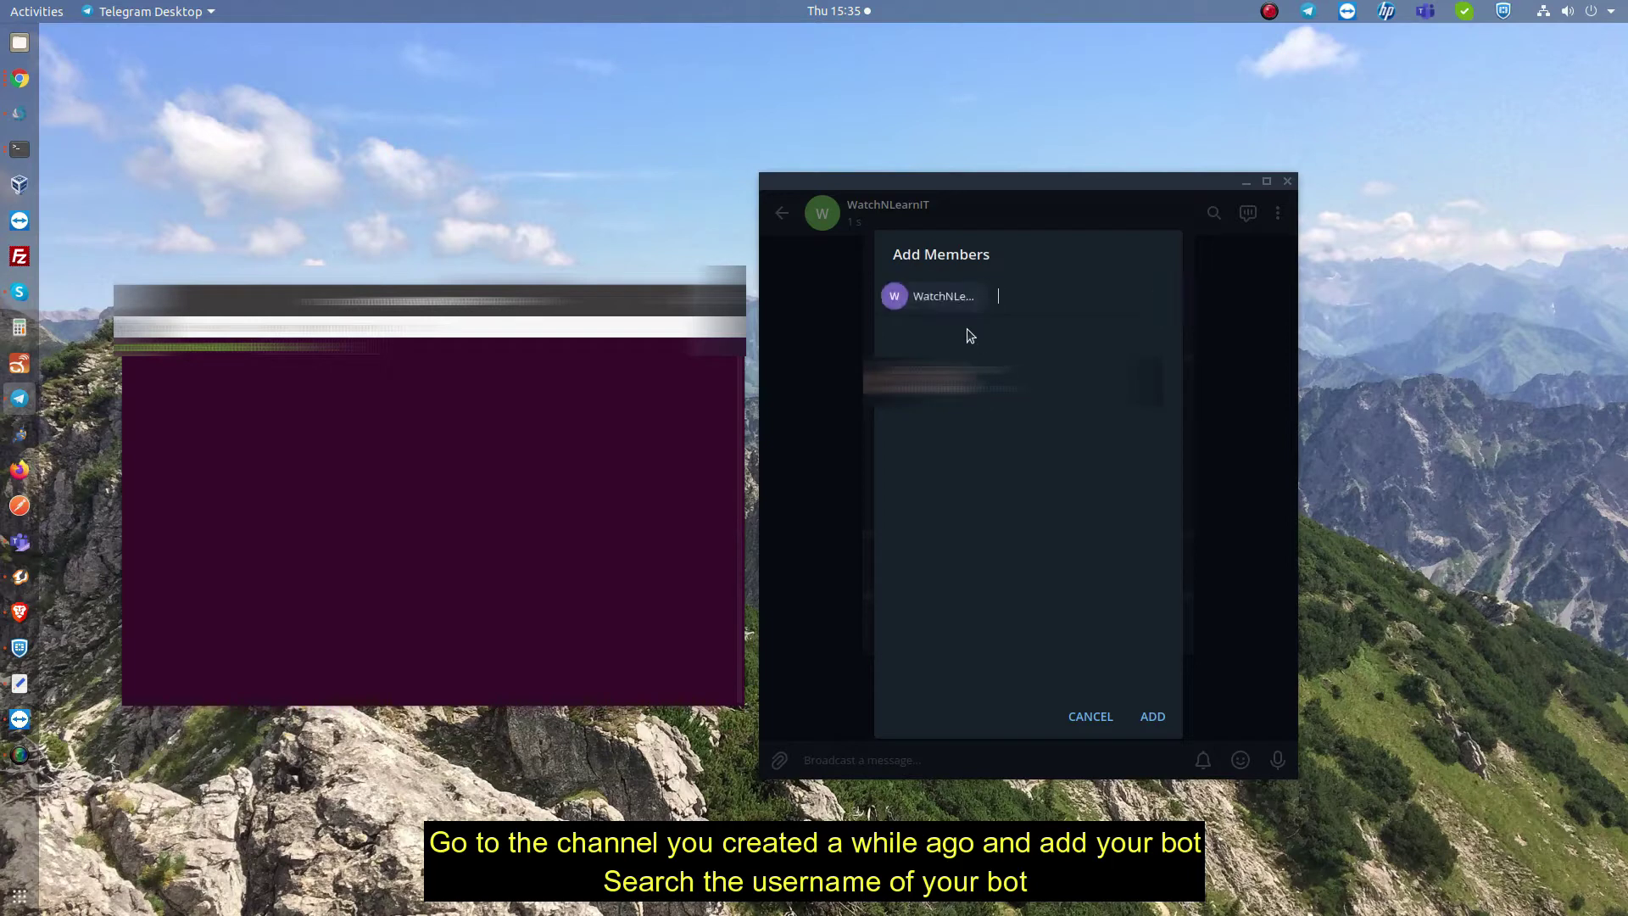
{"action": "left_click", "coordinate": [1152, 717]}
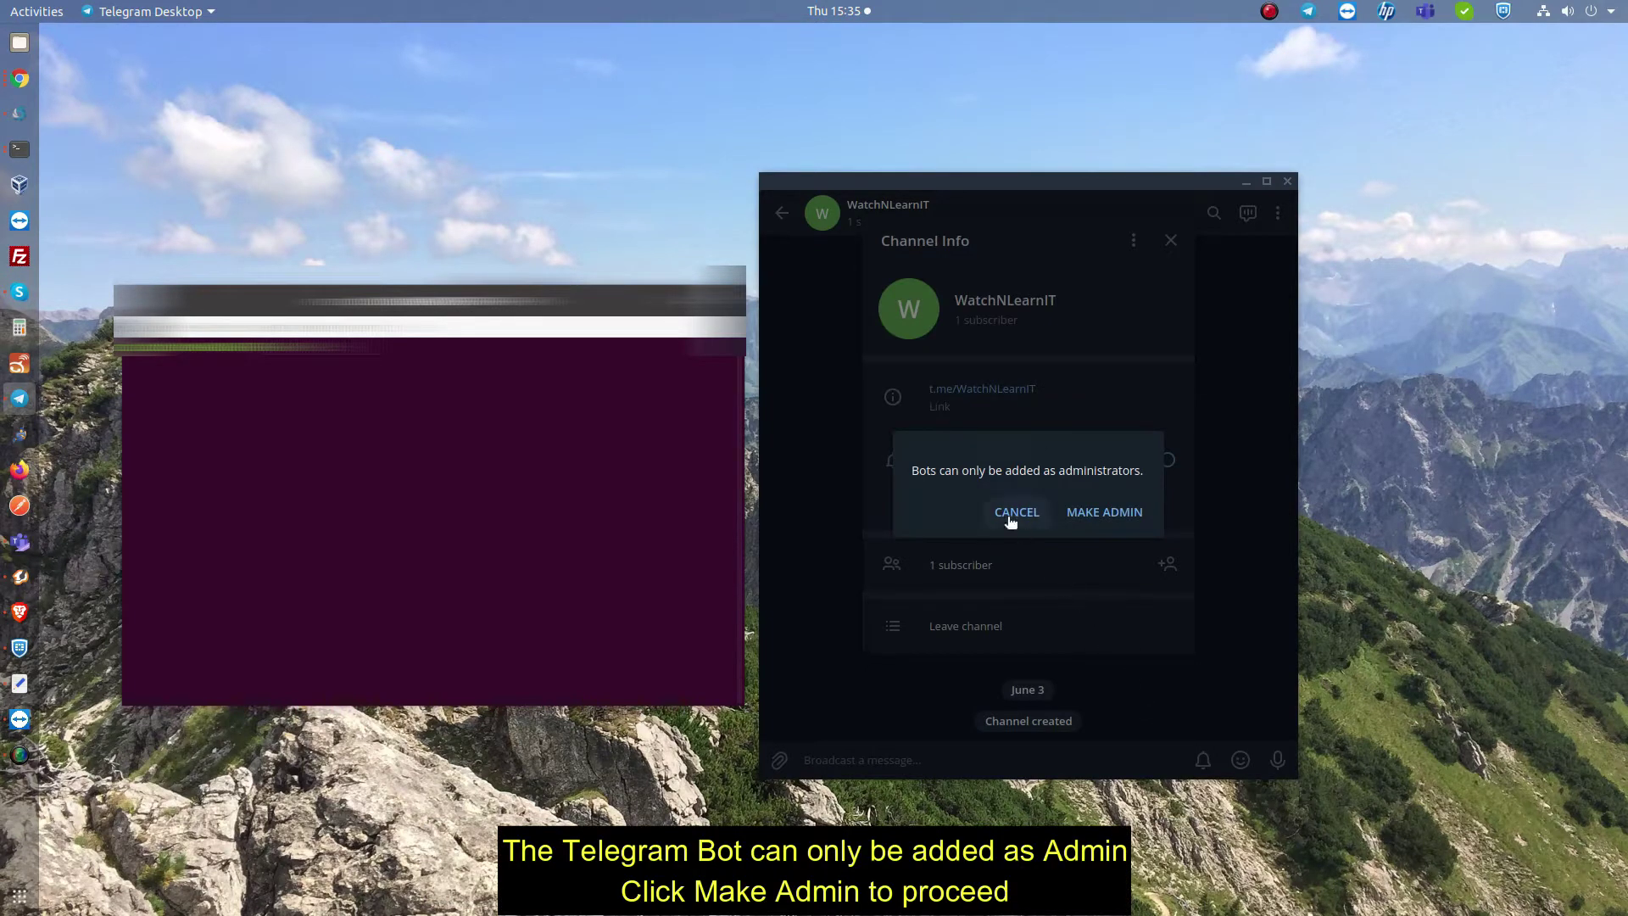
Make WatchNLearnIT-bot an admin with only Post messages allowed, then view the 2 subscribers.
{"action": "left_click", "coordinate": [1093, 512]}
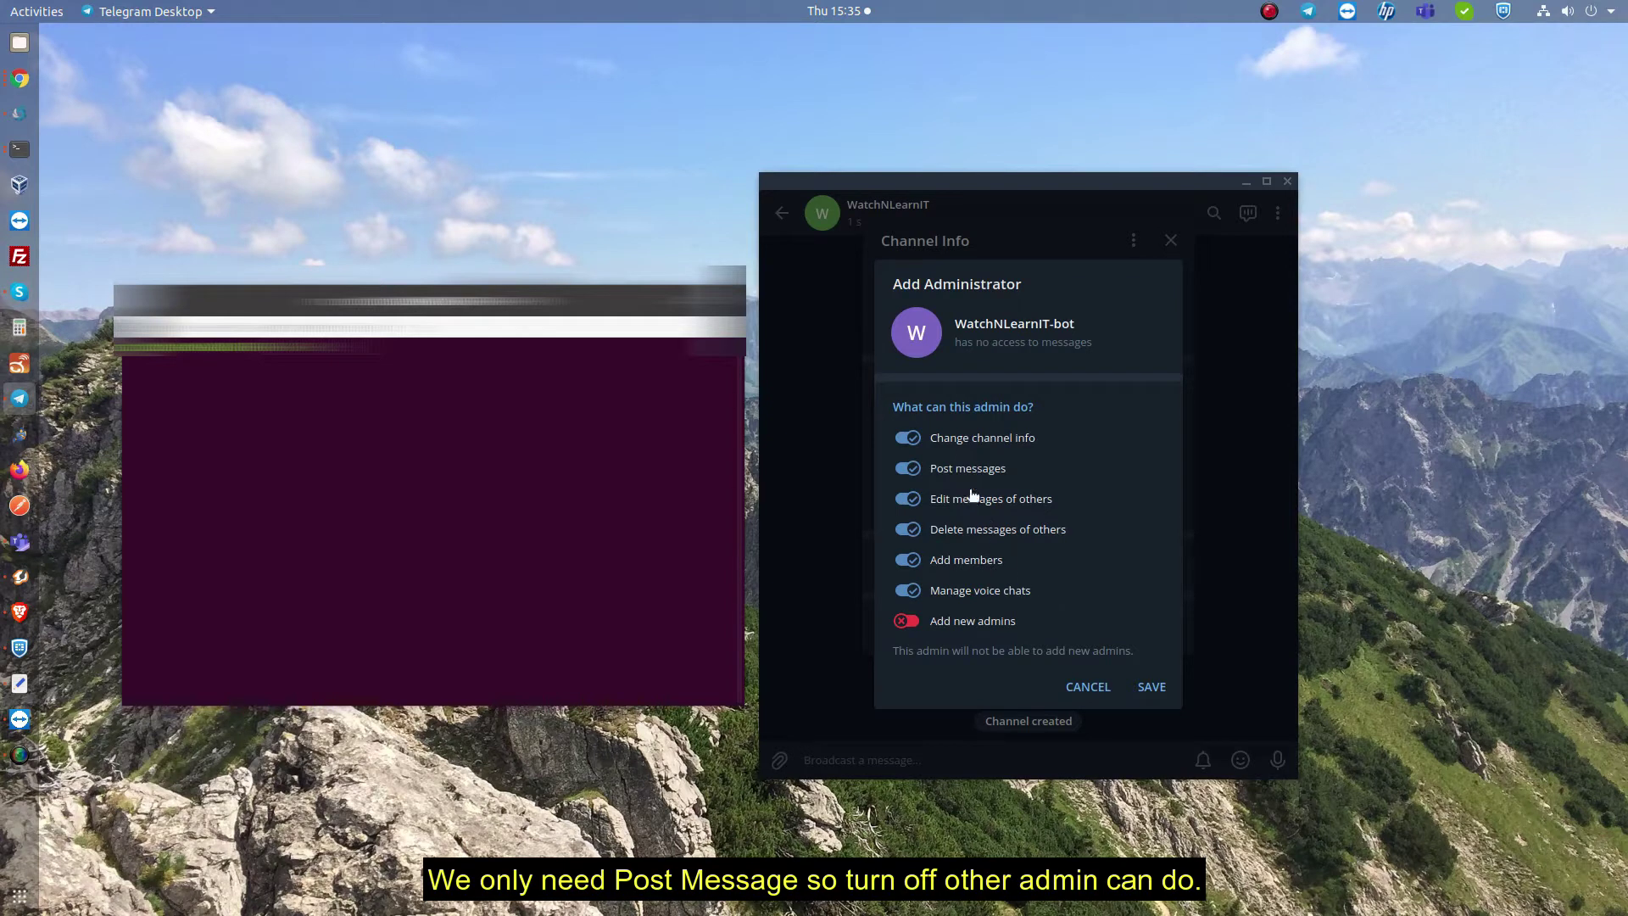
{"action": "left_click", "coordinate": [901, 446]}
{"action": "left_click", "coordinate": [907, 500]}
{"action": "left_click", "coordinate": [905, 530]}
{"action": "left_click", "coordinate": [904, 559]}
{"action": "left_click", "coordinate": [902, 591]}
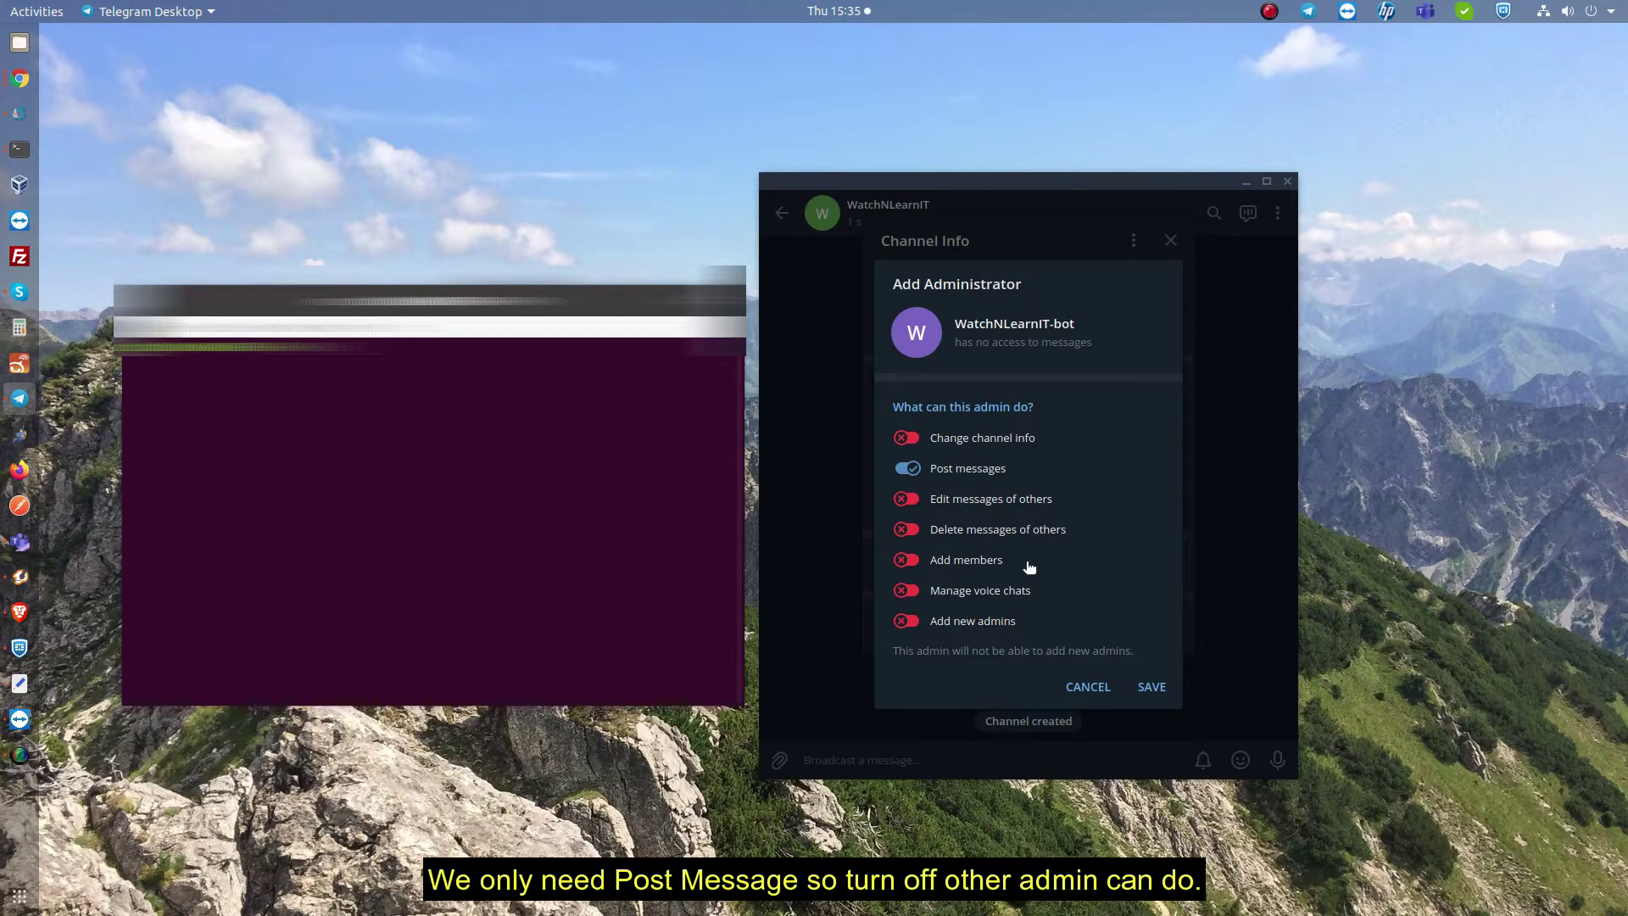
{"action": "left_click", "coordinate": [1151, 686]}
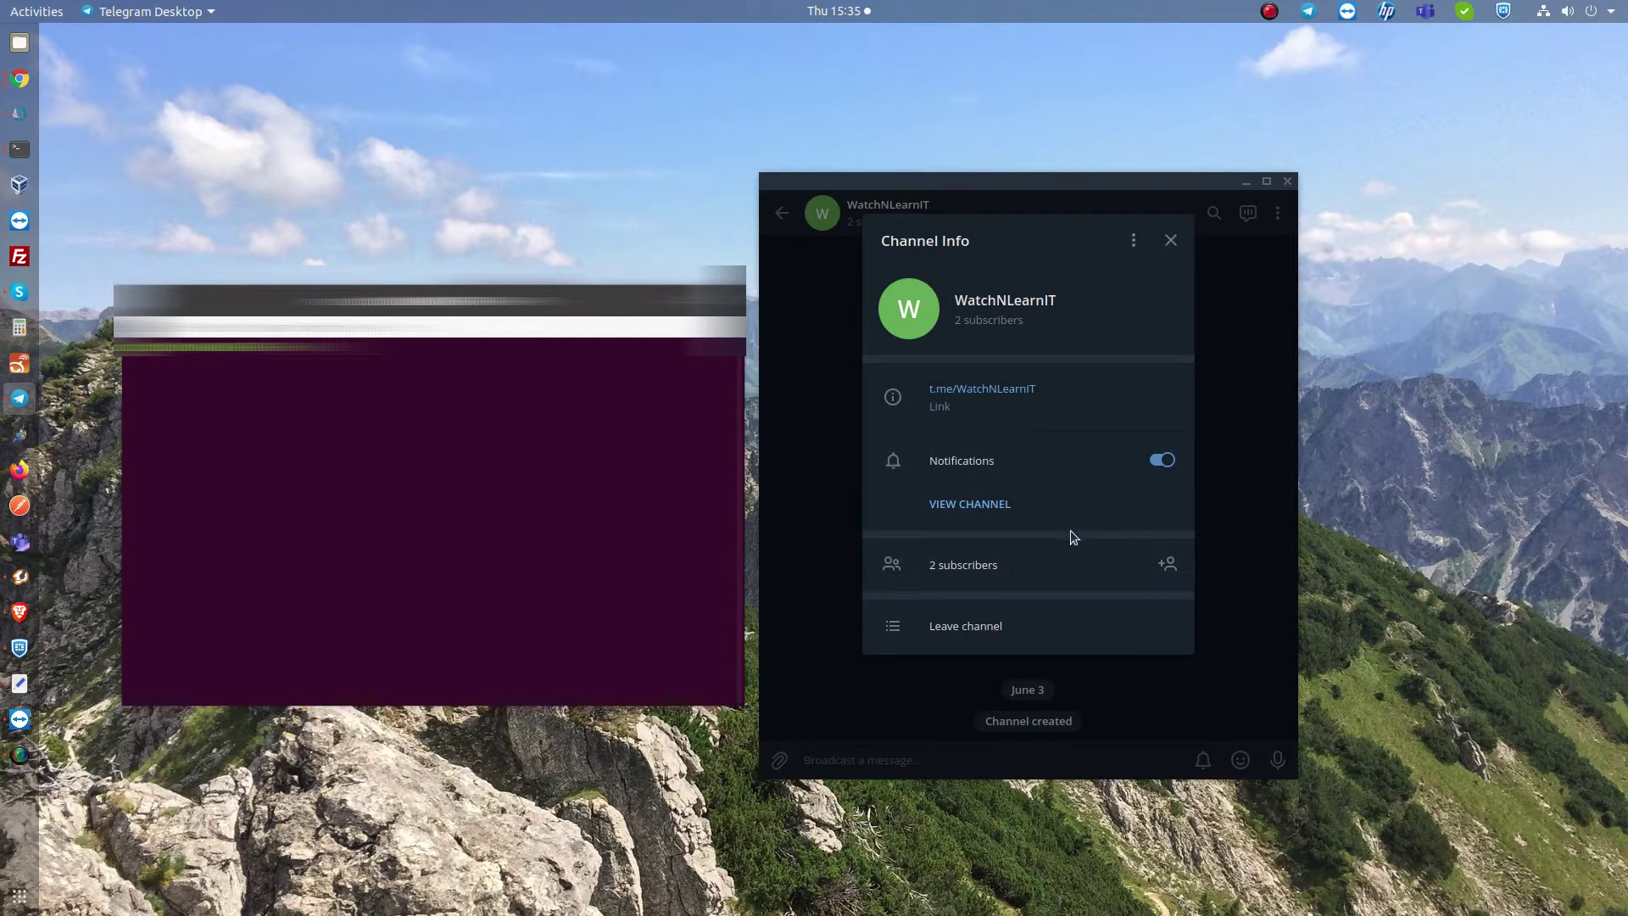
{"action": "left_click", "coordinate": [1028, 568]}
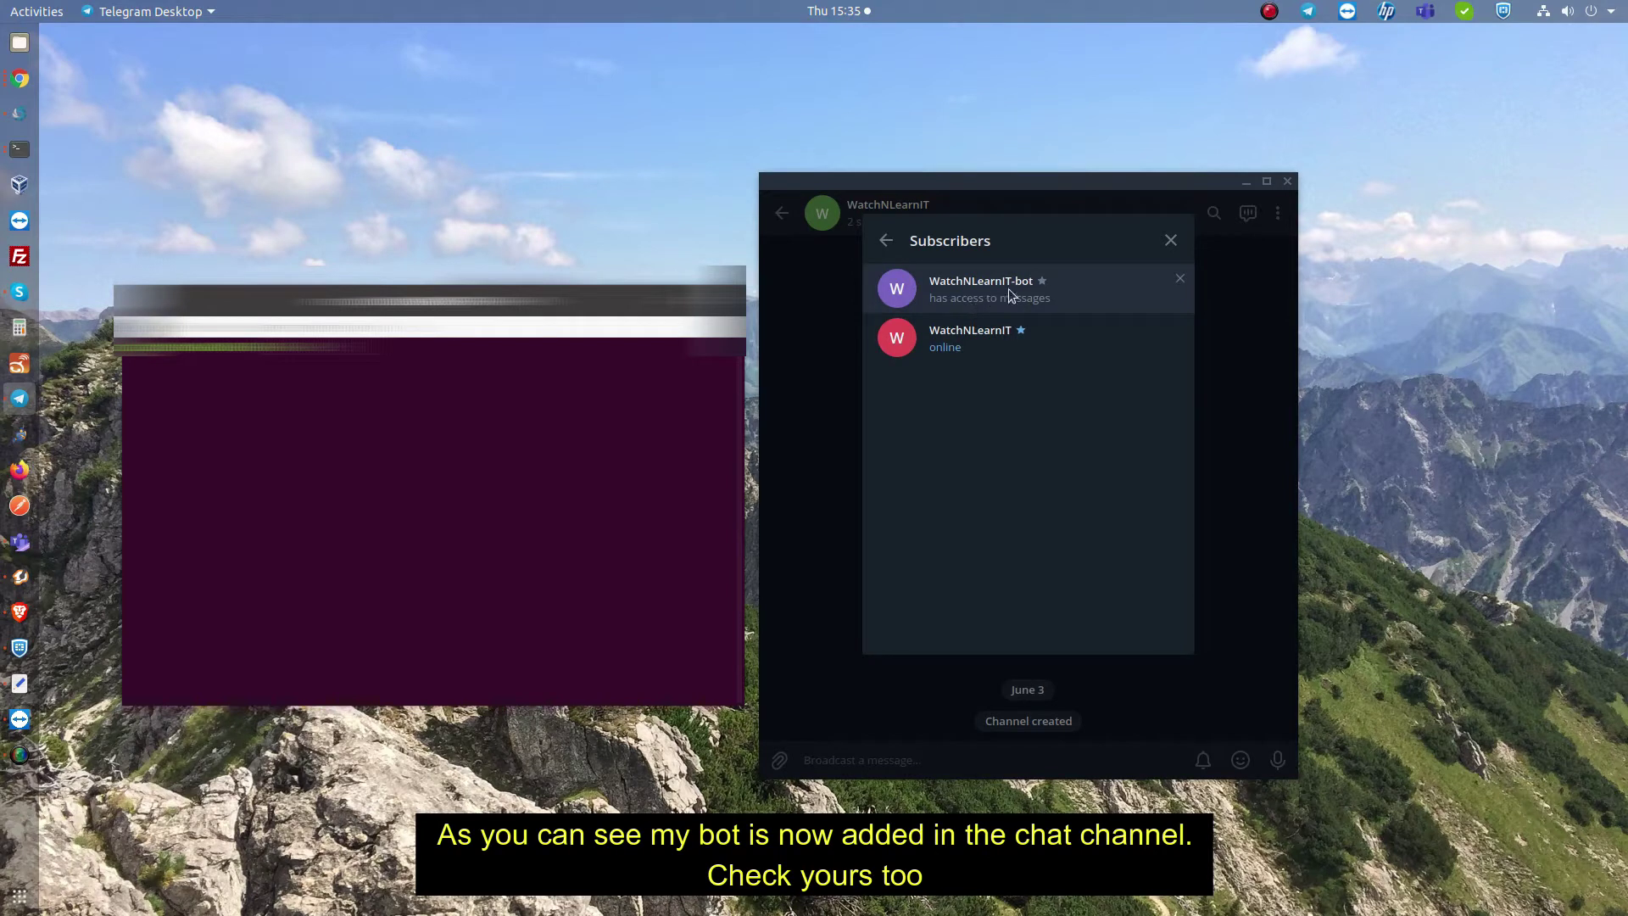
{"action": "left_click", "coordinate": [1170, 241]}
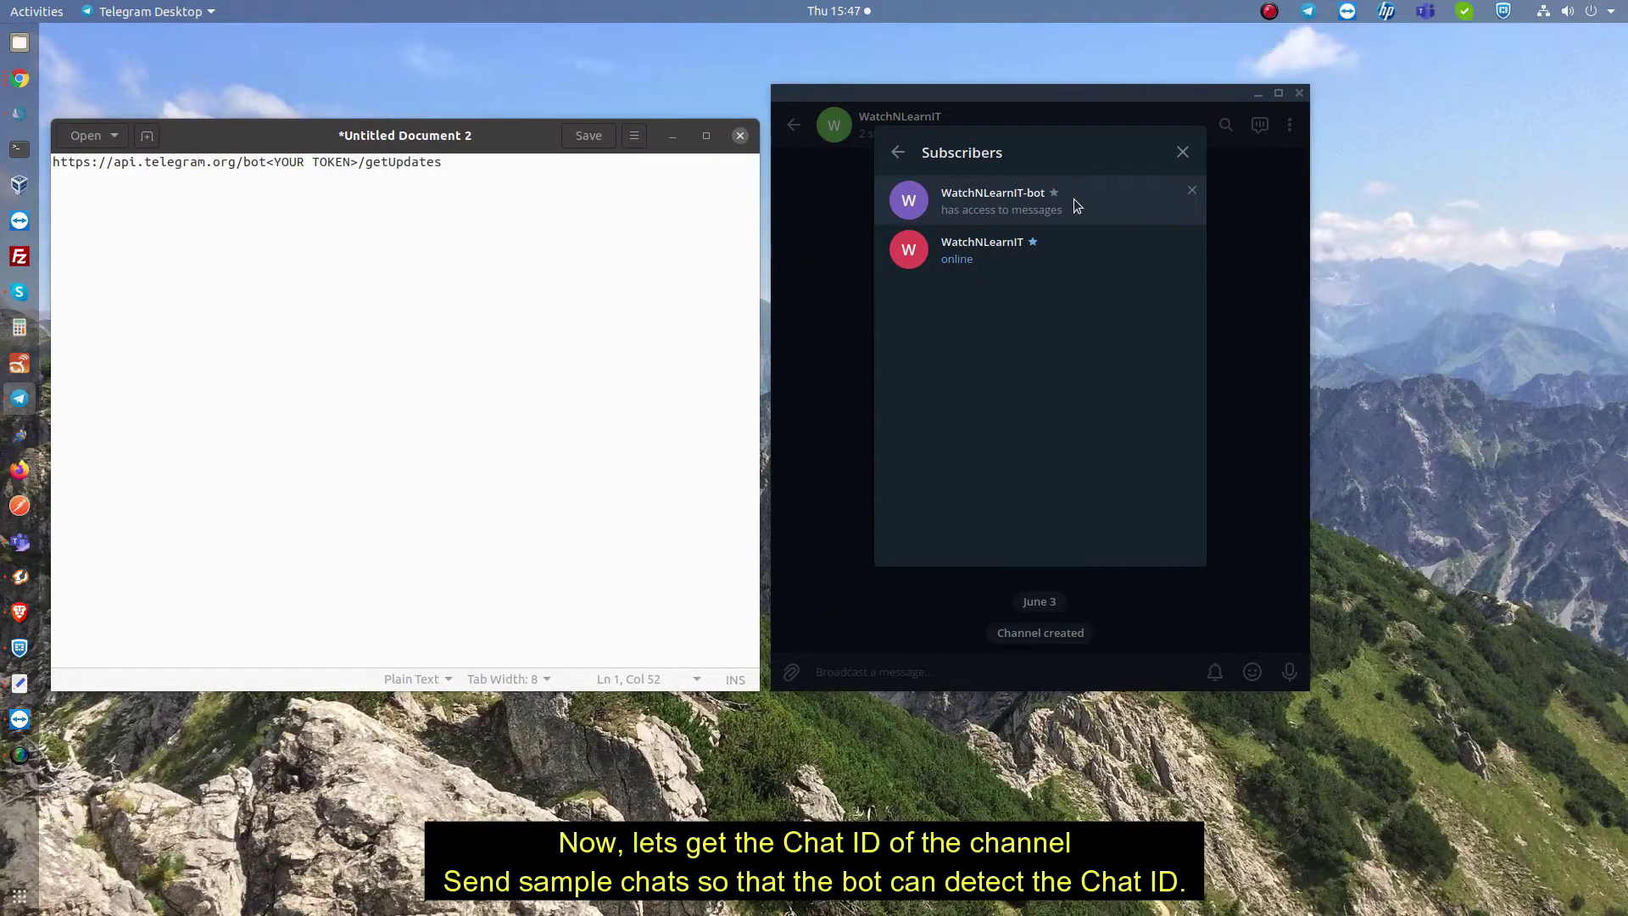
Close the subscriber list and post 'test chat to get the chat id' in the channel.
{"action": "left_click", "coordinate": [1183, 152]}
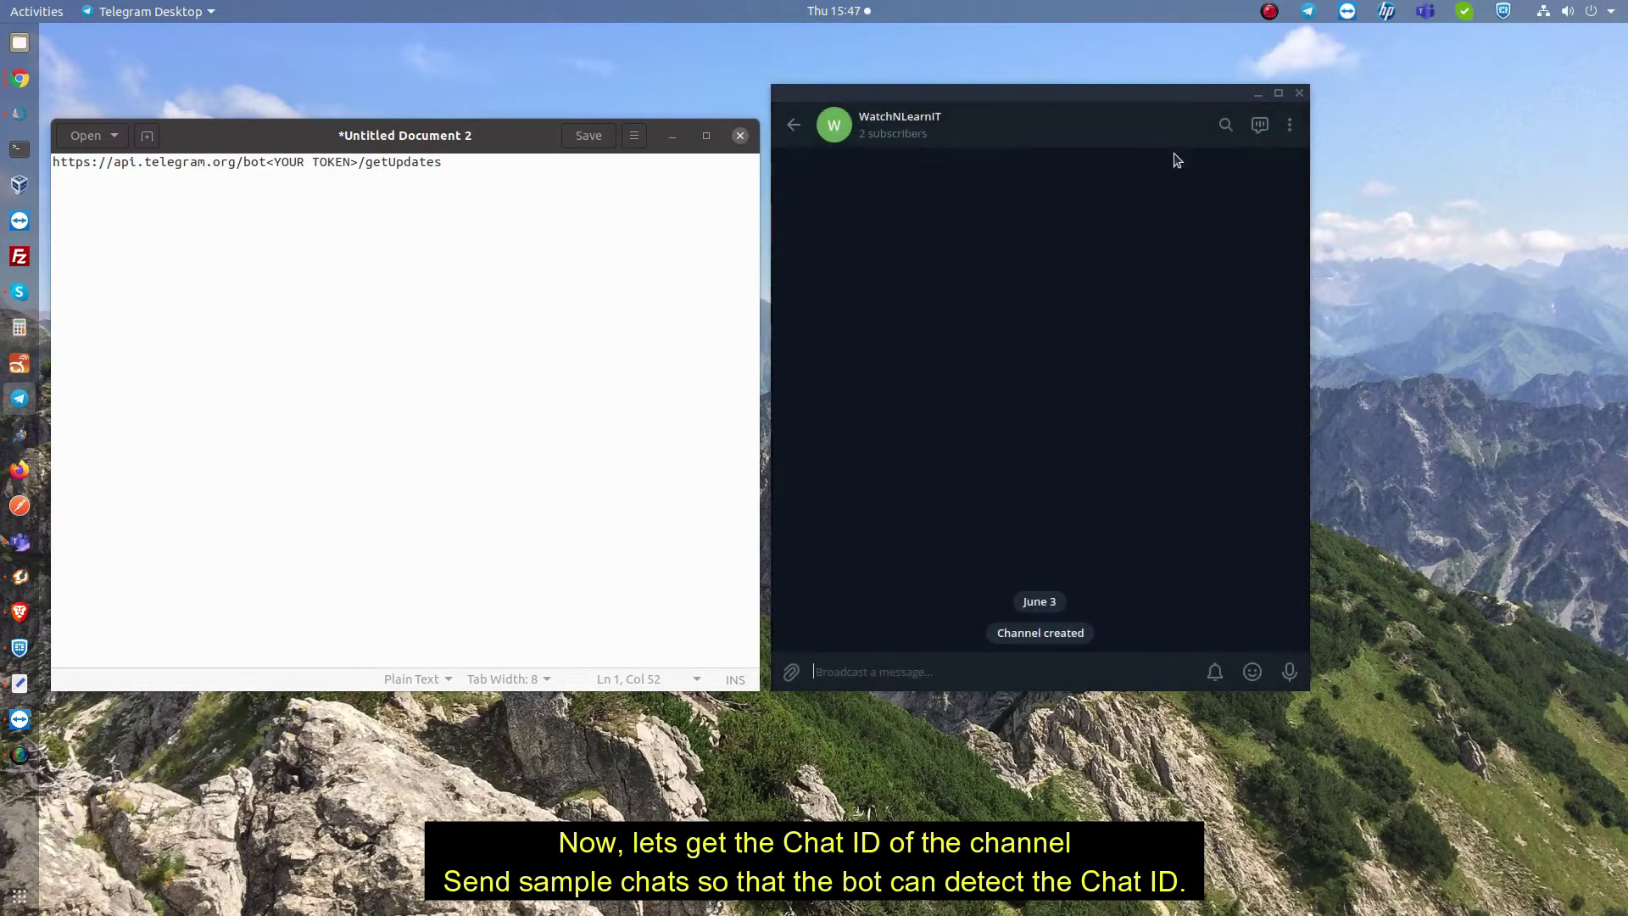
{"action": "left_click", "coordinate": [995, 671]}
{"action": "type", "text": "test chat to get the chat id"}
{"action": "key", "text": "Return"}
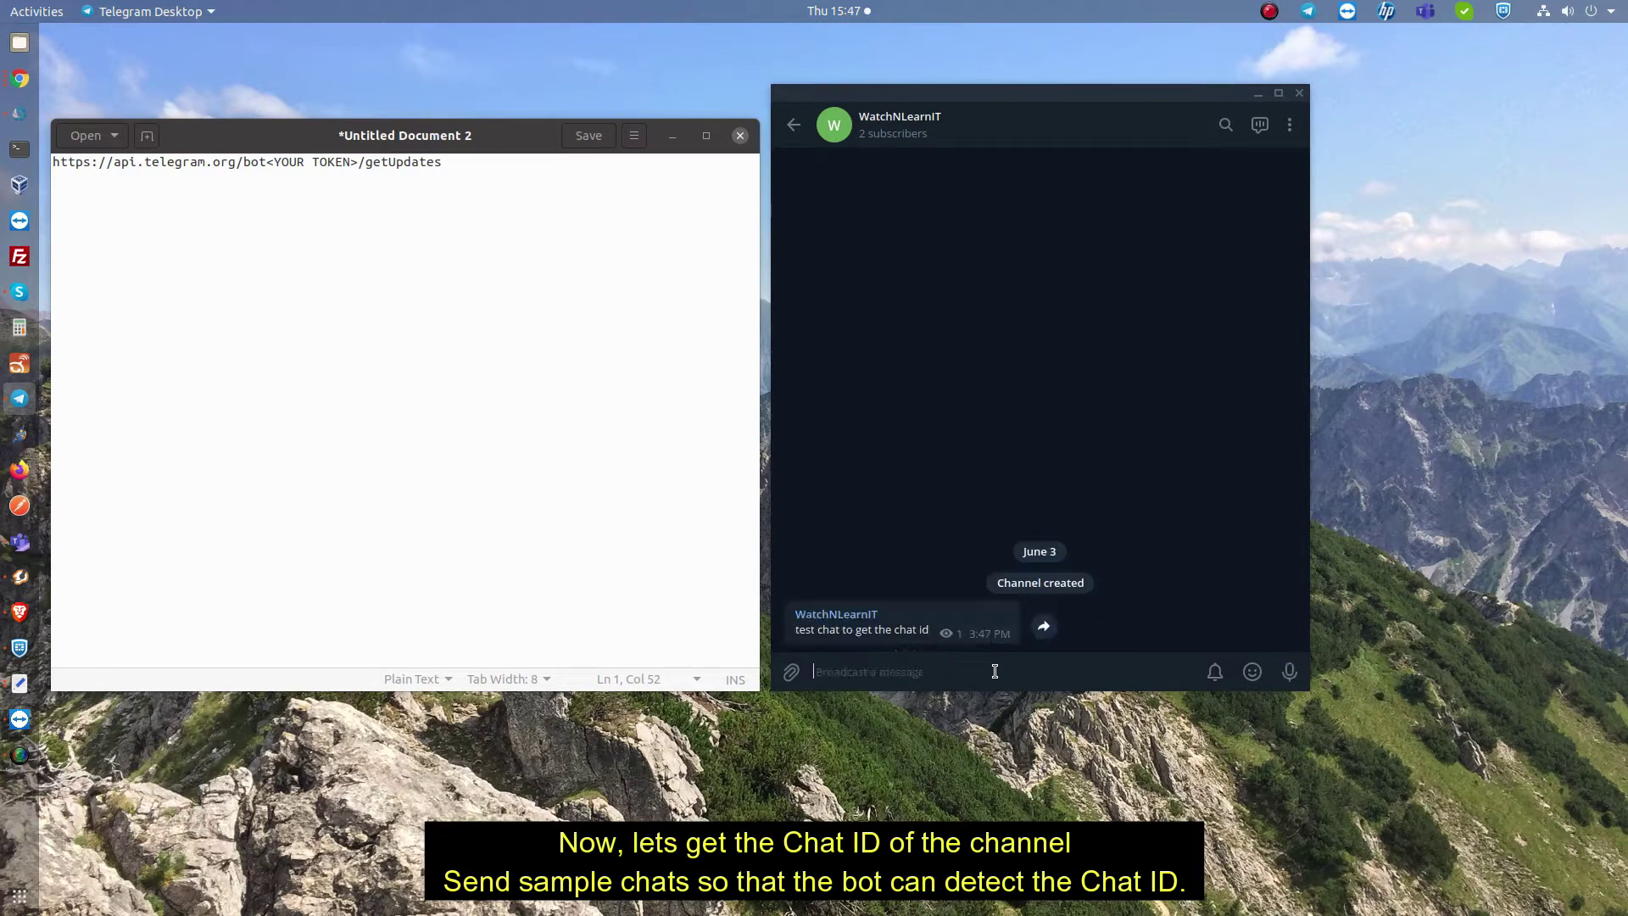
Send the same test message three more times, then select the getUpdates URL in the text file.
{"action": "triple_click", "coordinate": [903, 629]}
{"action": "key", "text": "ctrl+c"}
{"action": "left_click", "coordinate": [894, 667]}
{"action": "key", "text": "ctrl+v"}
{"action": "key", "text": "Return"}
{"action": "key", "text": "ctrl+v"}
{"action": "key", "text": "Return"}
{"action": "key", "text": "ctrl+v"}
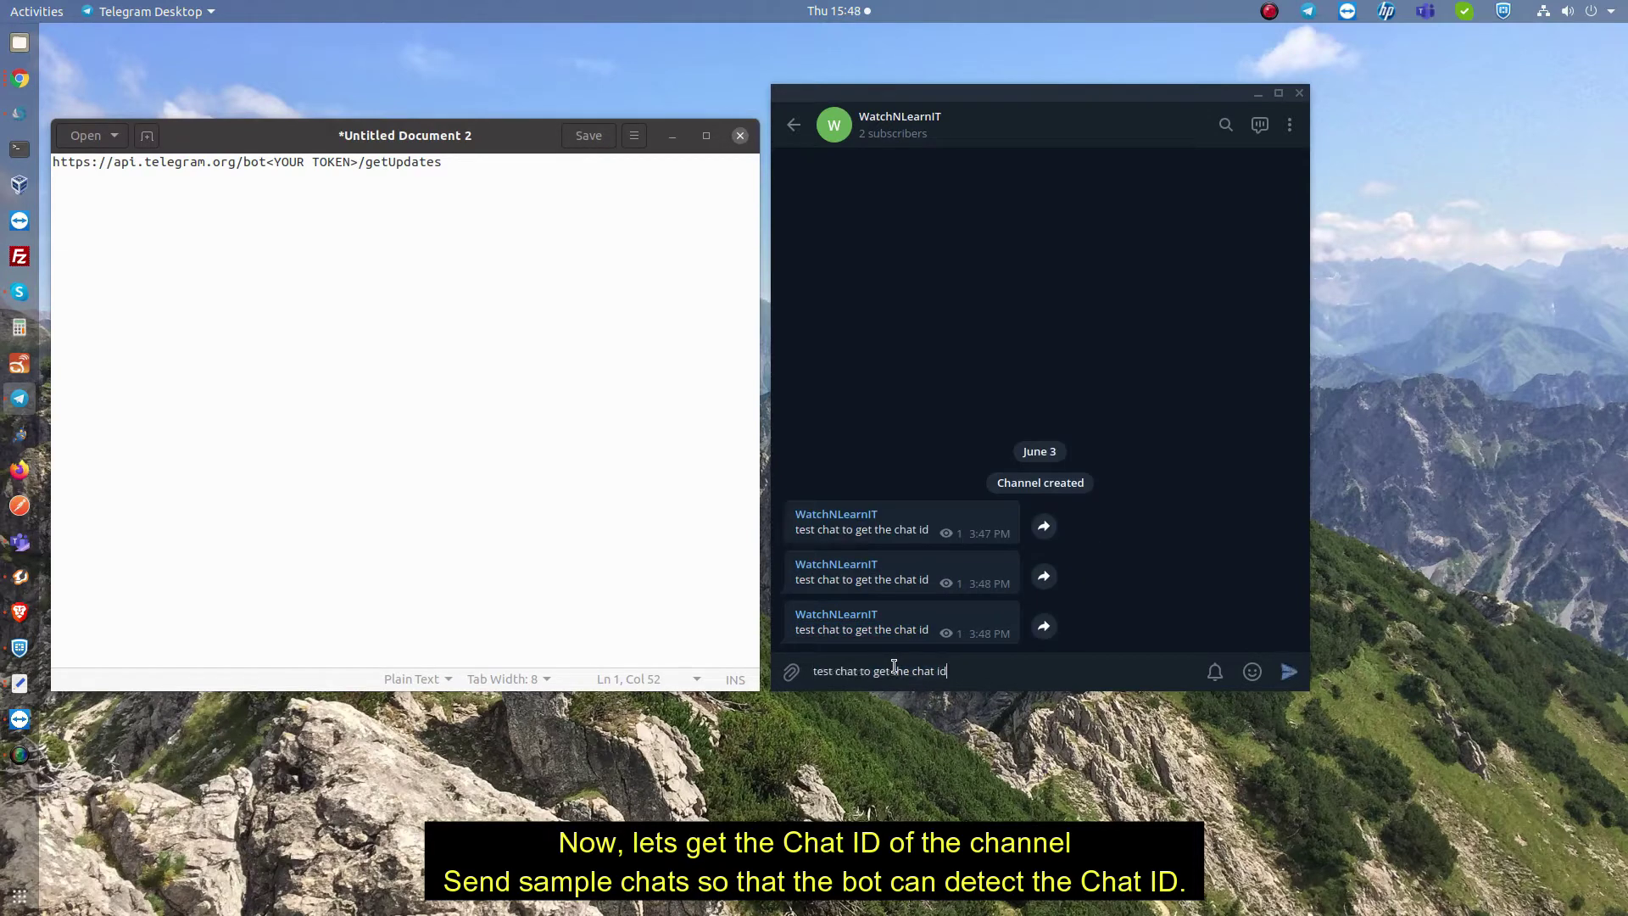
{"action": "key", "text": "Return"}
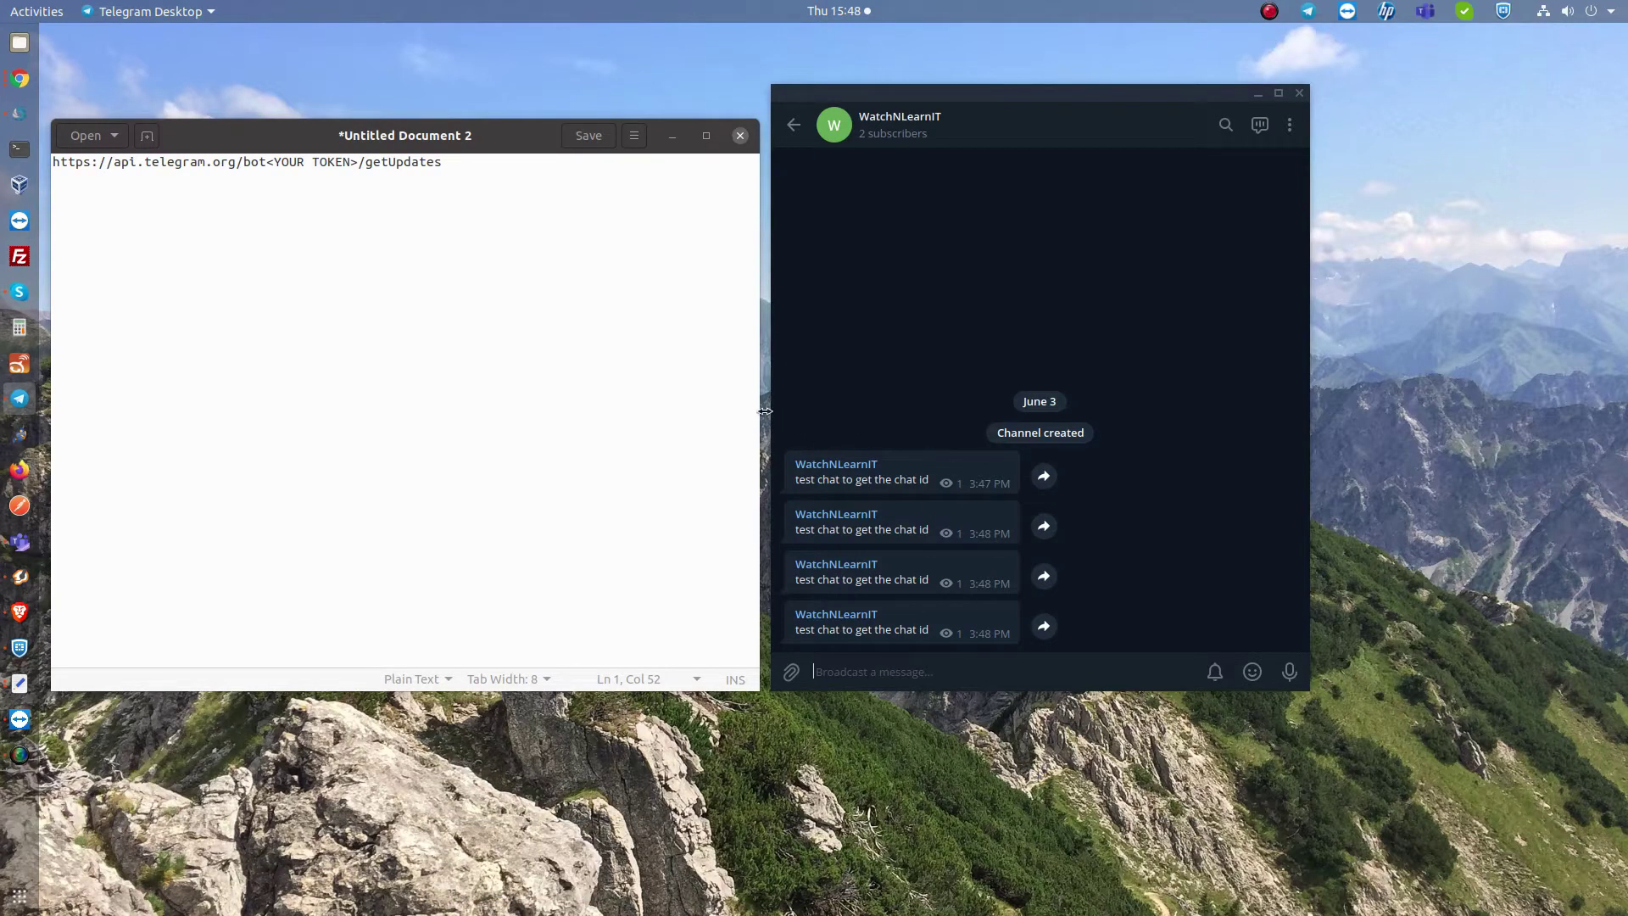
{"action": "left_click", "coordinate": [656, 382]}
{"action": "left_click_drag", "start_coordinate": [449, 166], "coordinate": [63, 161]}
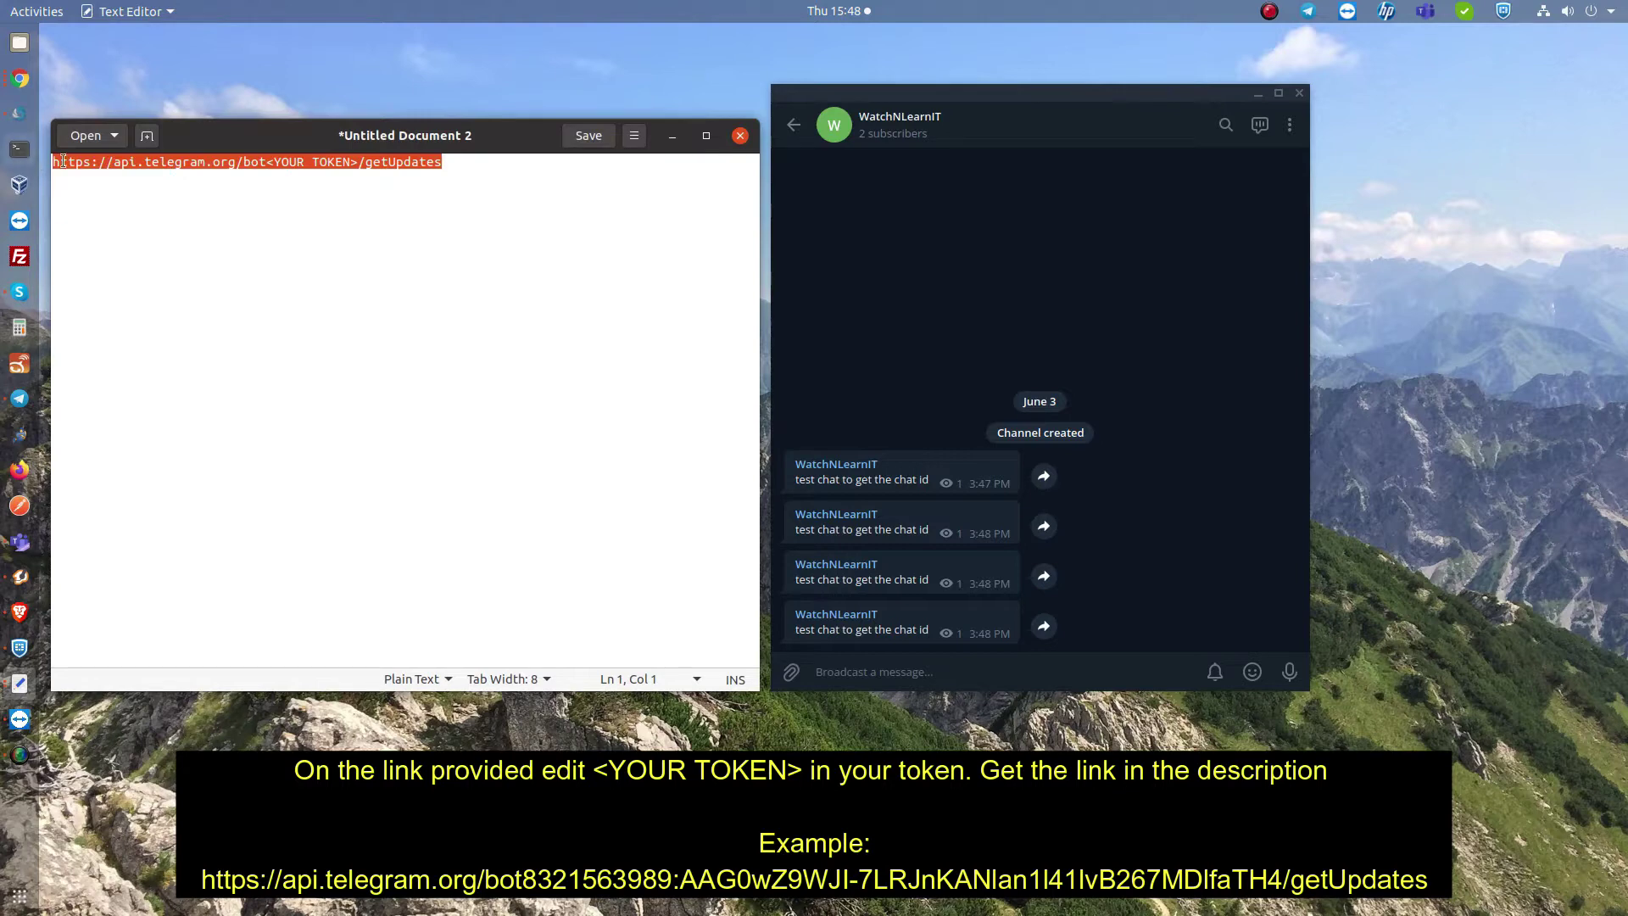
Replace the <YOUR TOKEN> placeholder in the getUpdates URL with the bot's token.
{"action": "right_click", "coordinate": [144, 163]}
{"action": "left_click", "coordinate": [321, 181]}
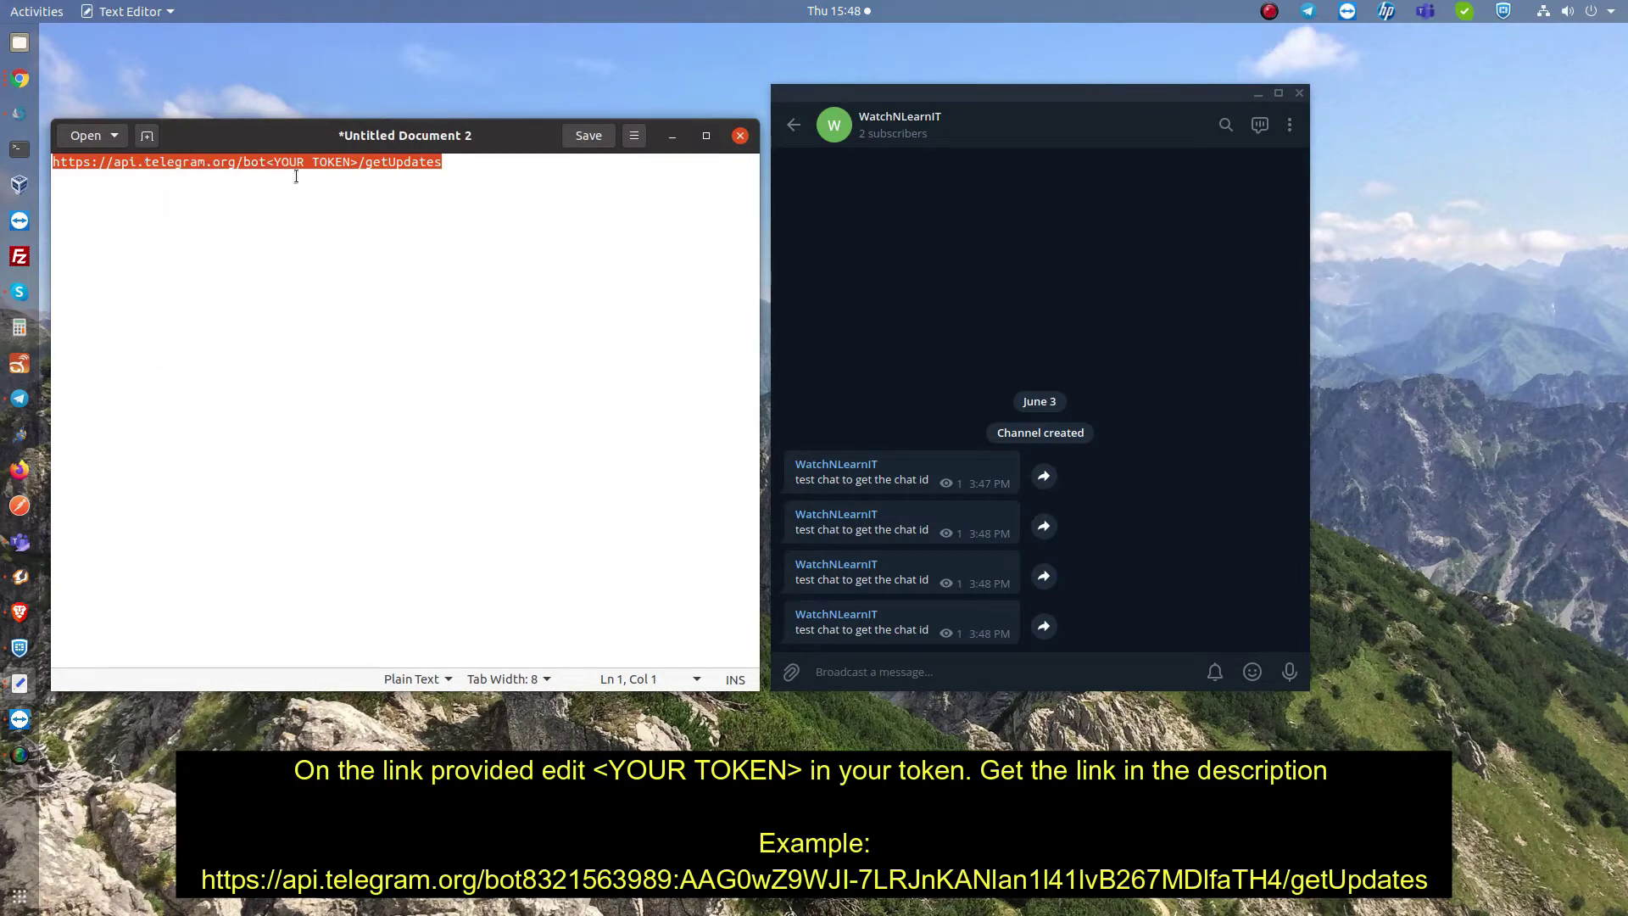
{"action": "left_click", "coordinate": [351, 164]}
{"action": "key", "text": "Delete"}
{"action": "key", "text": "BackSpace"}
{"action": "key", "text": "BackSpace"}
{"action": "key", "text": "BackSpace"}
{"action": "key", "text": "BackSpace"}
{"action": "key", "text": "BackSpace"}
{"action": "key", "text": "BackSpace"}
{"action": "key", "text": "BackSpace"}
{"action": "key", "text": "BackSpace"}
{"action": "key", "text": "BackSpace"}
{"action": "key", "text": "BackSpace"}
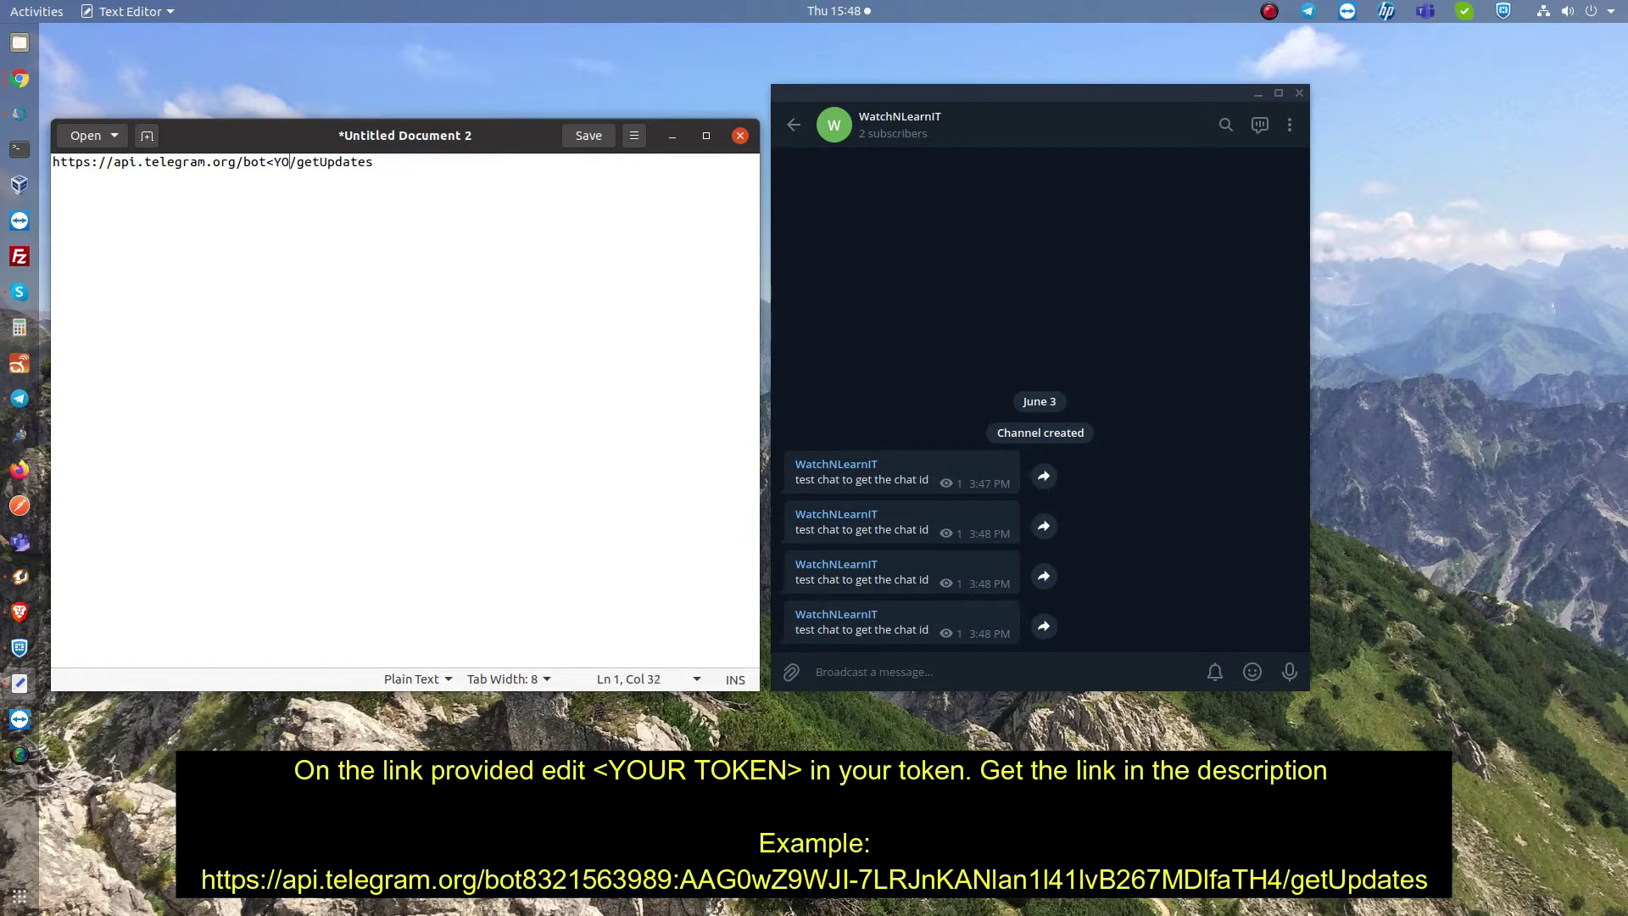
{"action": "key", "text": "BackSpace"}
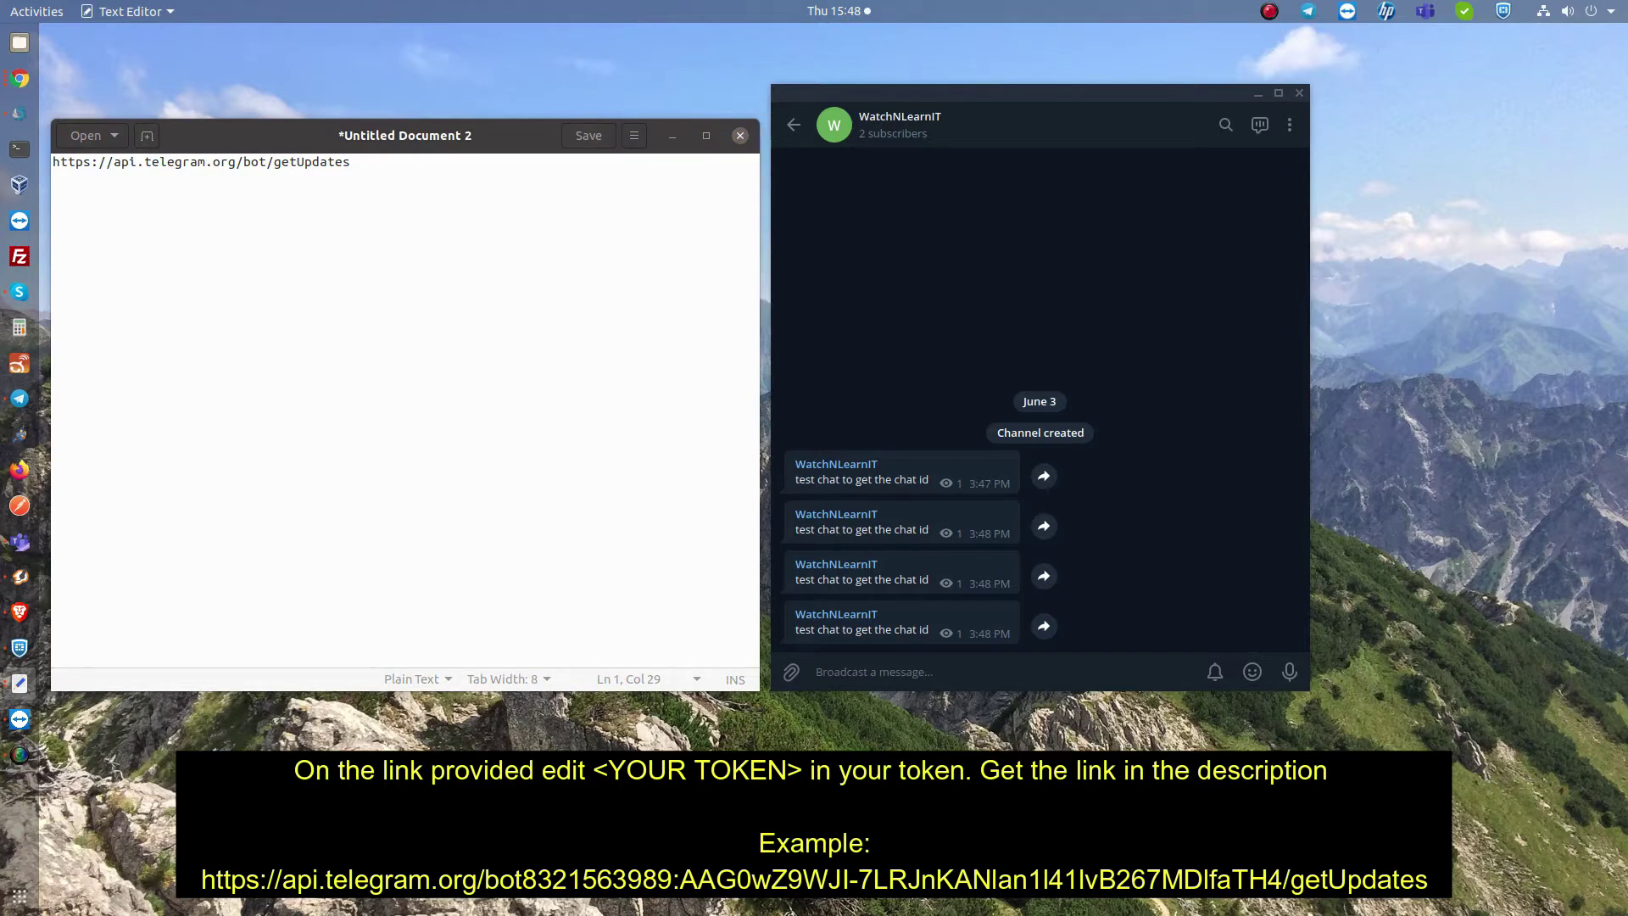
{"action": "left_click", "coordinate": [308, 190]}
{"action": "key", "text": "ctrl+v"}
{"action": "key", "text": "ctrl+v"}
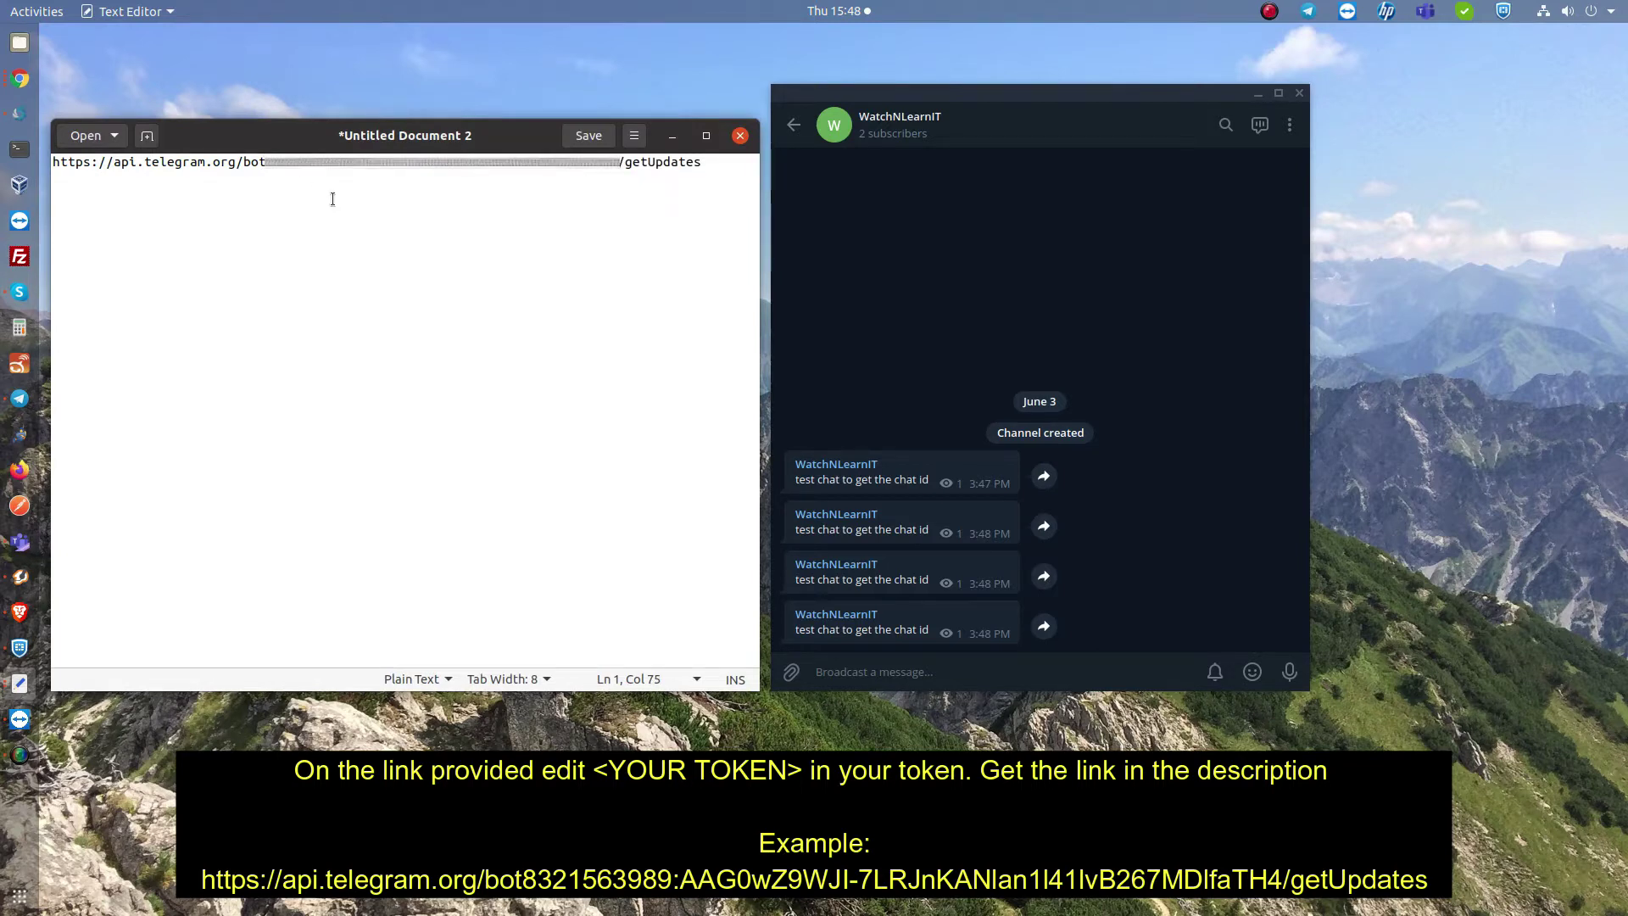
Load the completed getUpdates URL in Firefox.
{"action": "left_click_drag", "start_coordinate": [705, 163], "coordinate": [54, 159]}
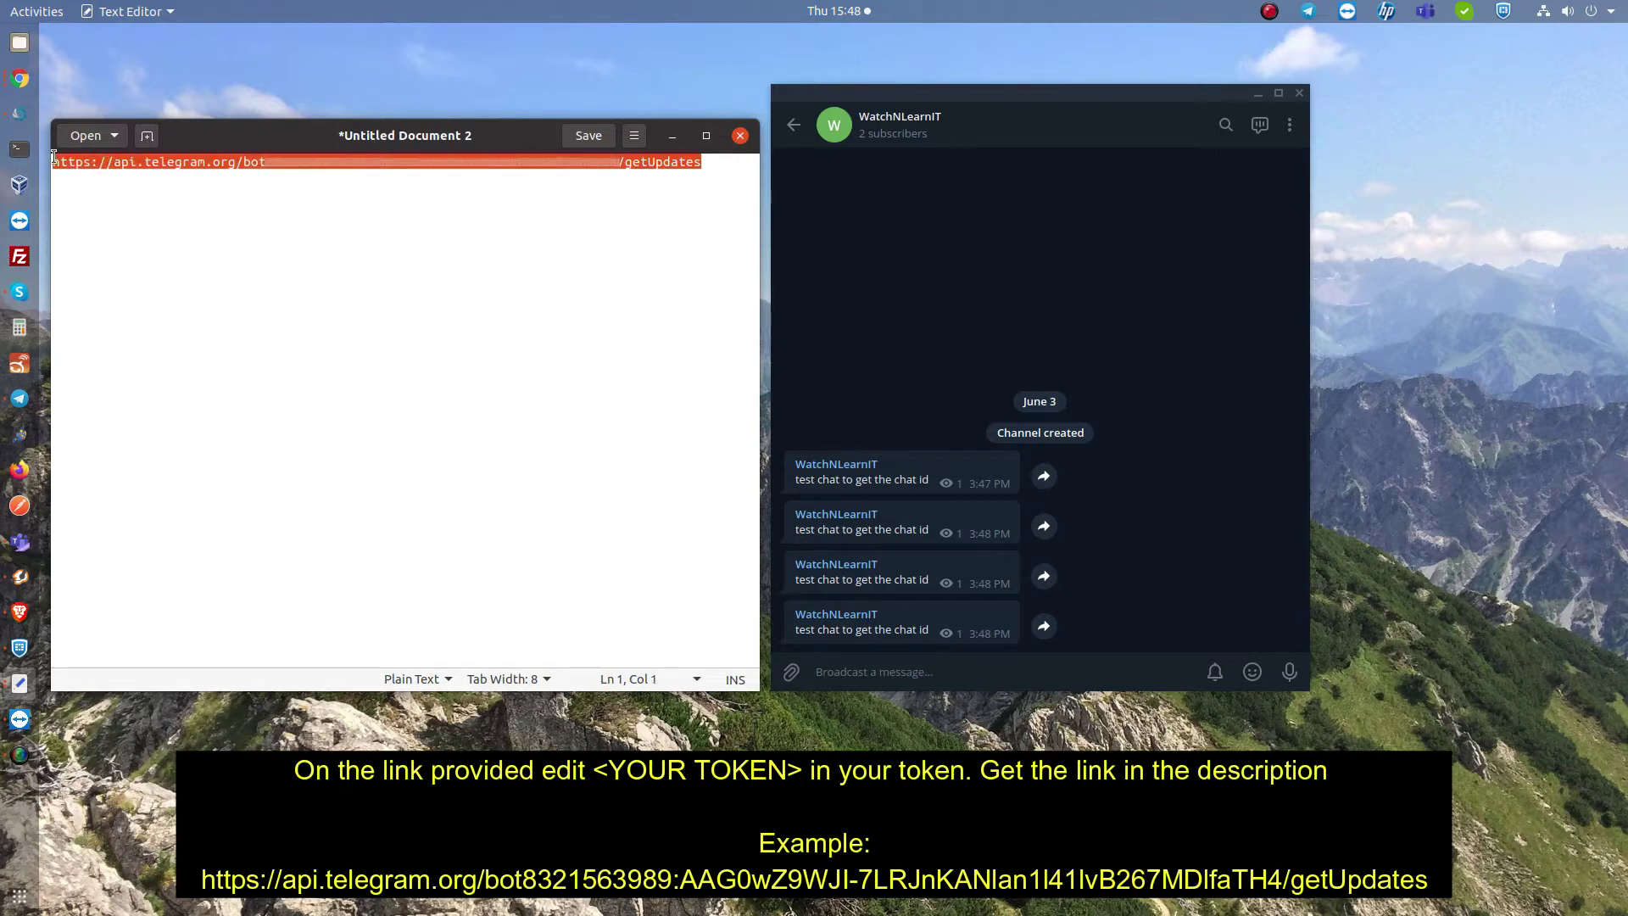
{"action": "left_click", "coordinate": [20, 468]}
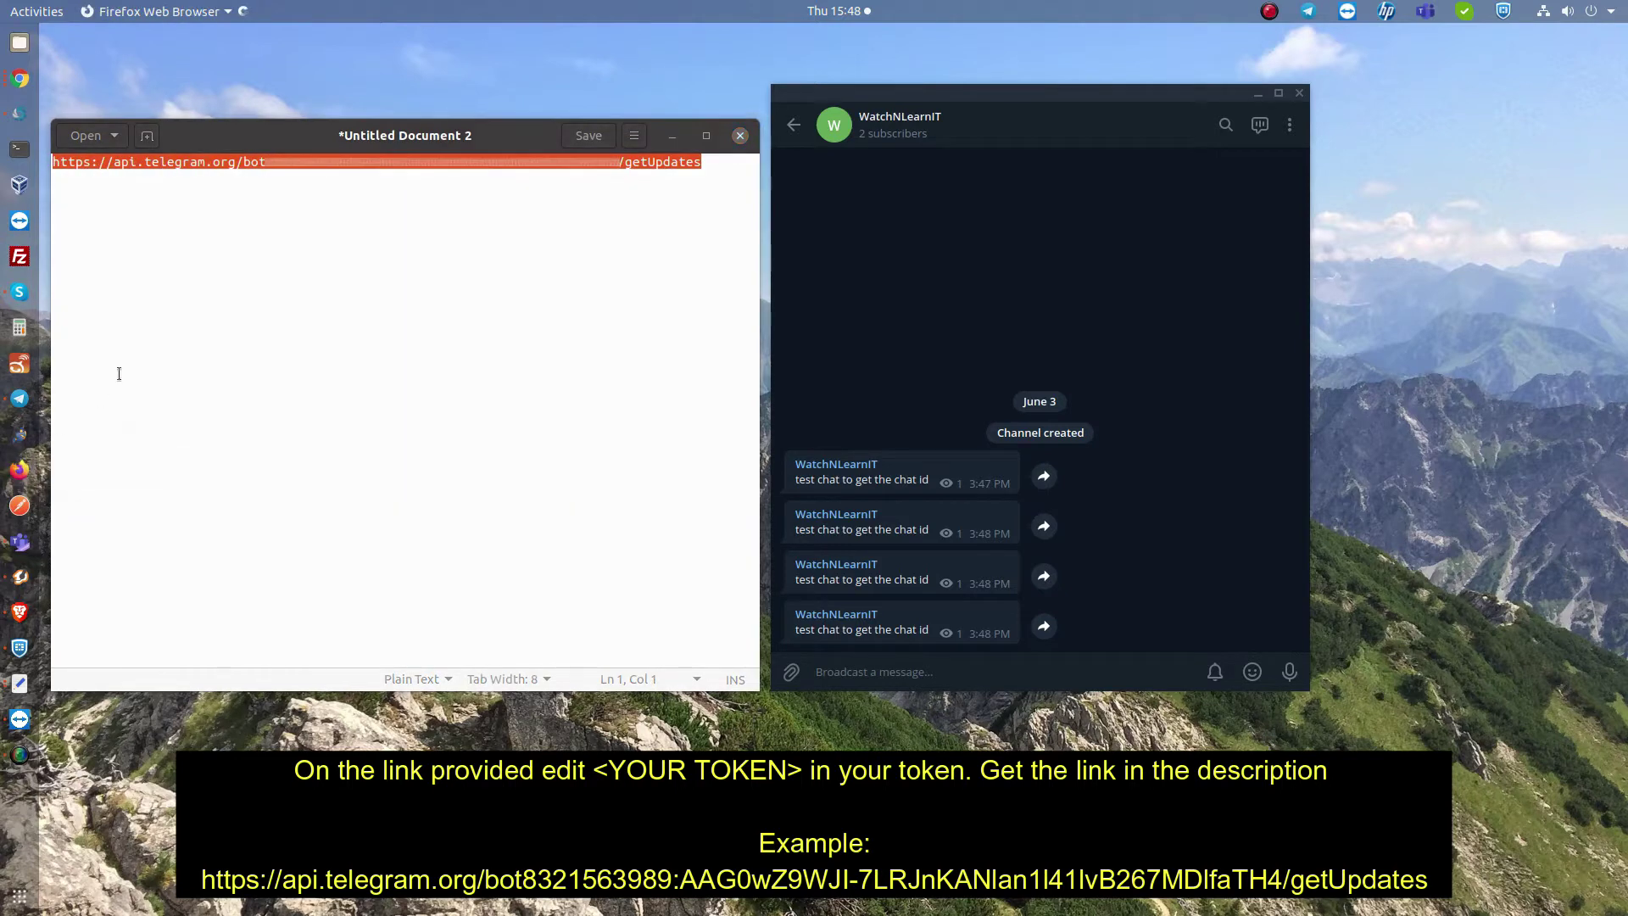
{"action": "key", "text": "ctrl+v"}
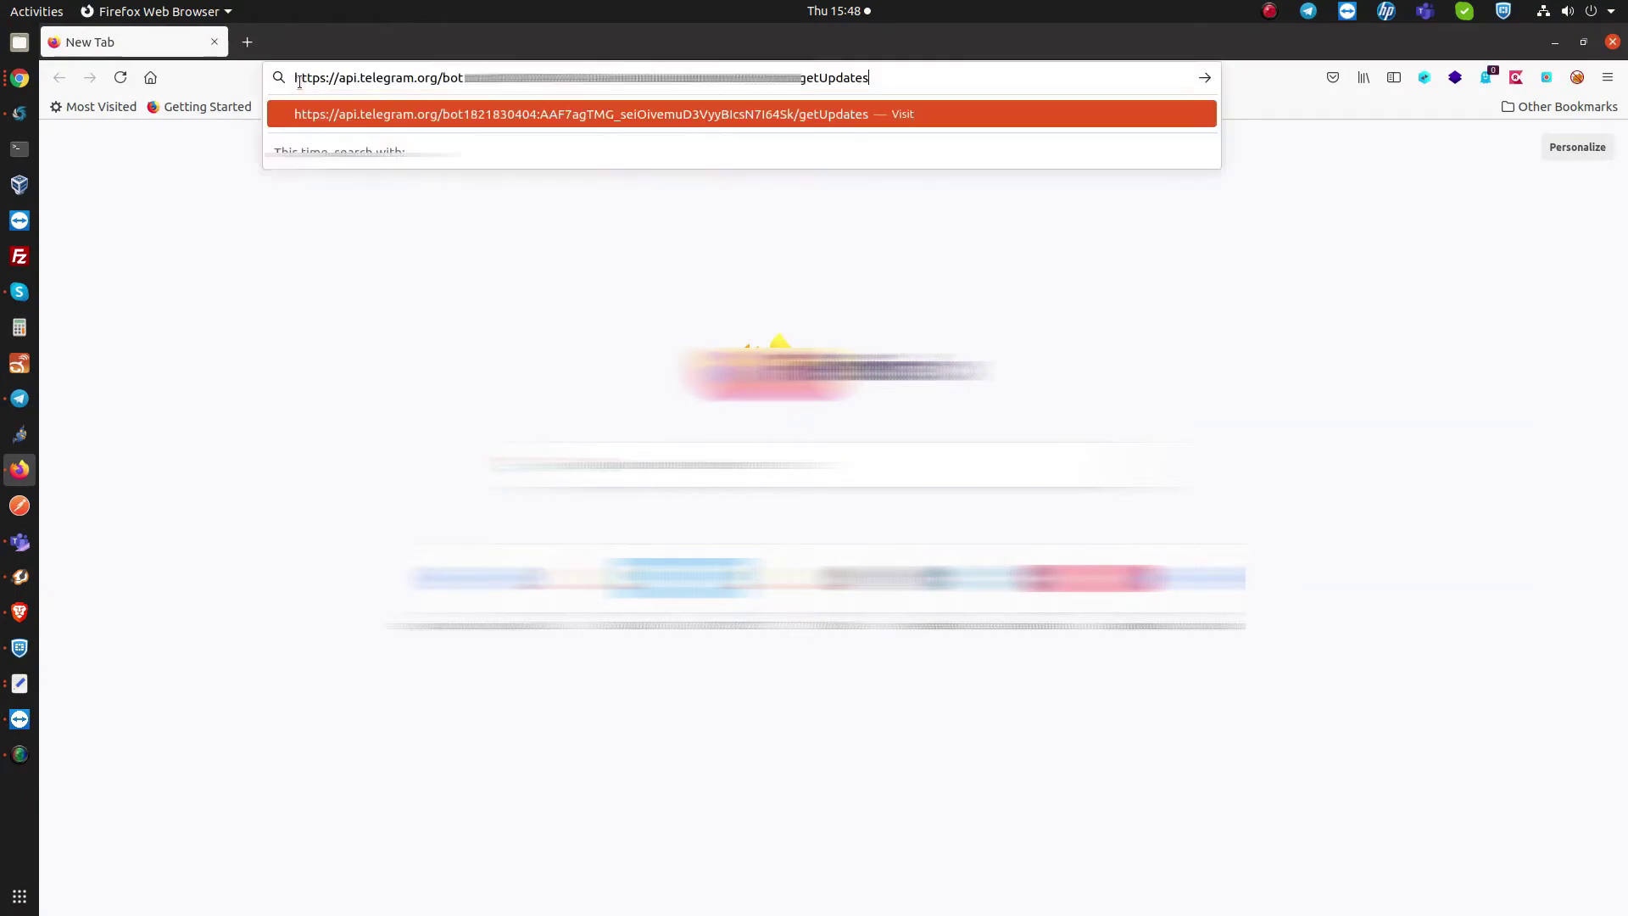
{"action": "key", "text": "Return"}
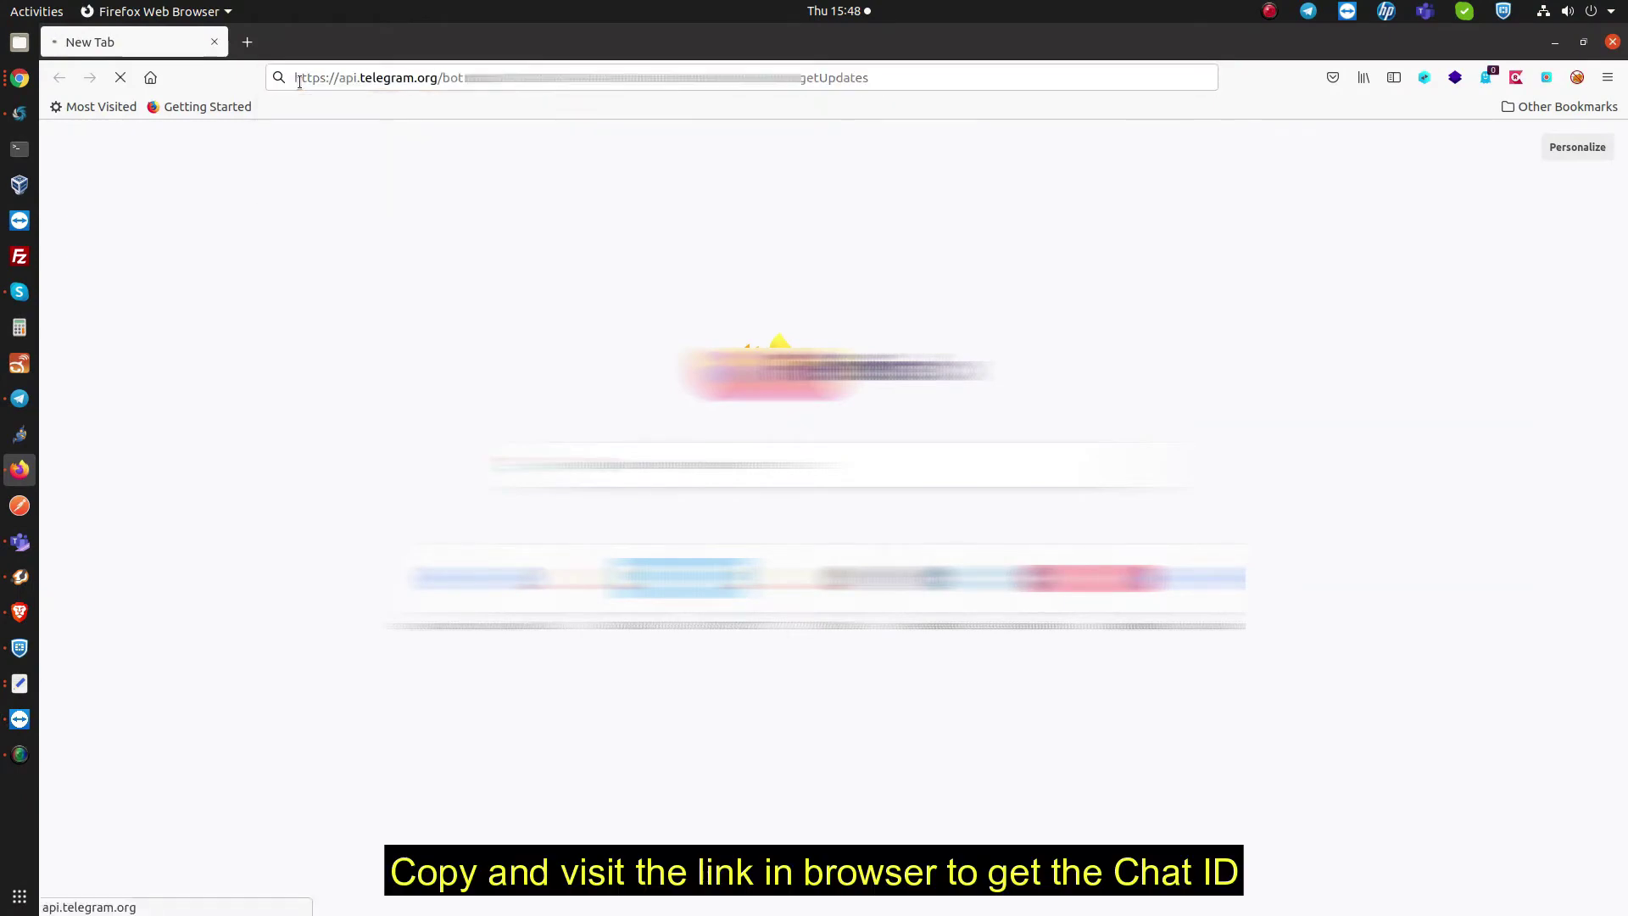